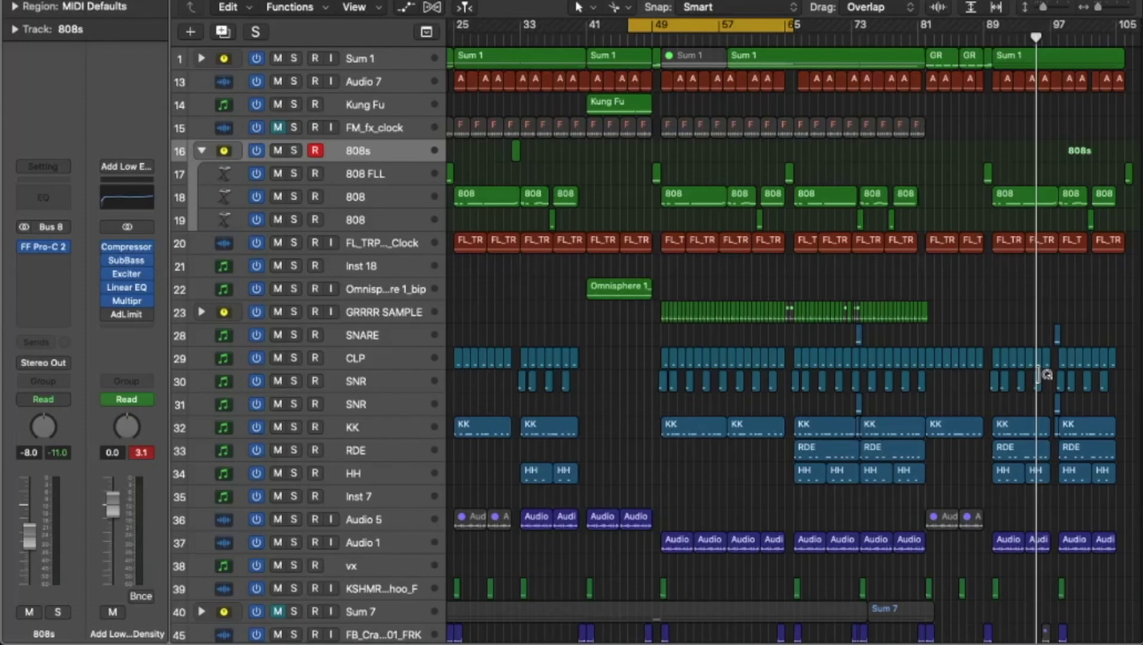
Step: Play the arrangement while extending the end of the cycle range to about bar 70, and turn cycling off
key(space)
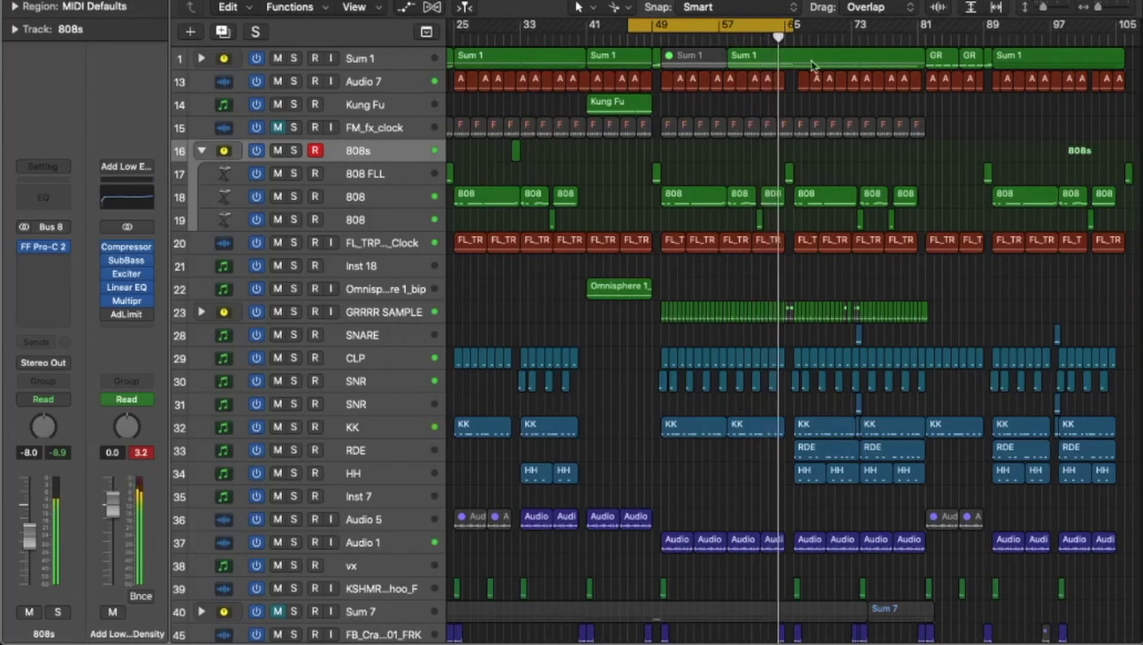
drag(794, 27, 830, 30)
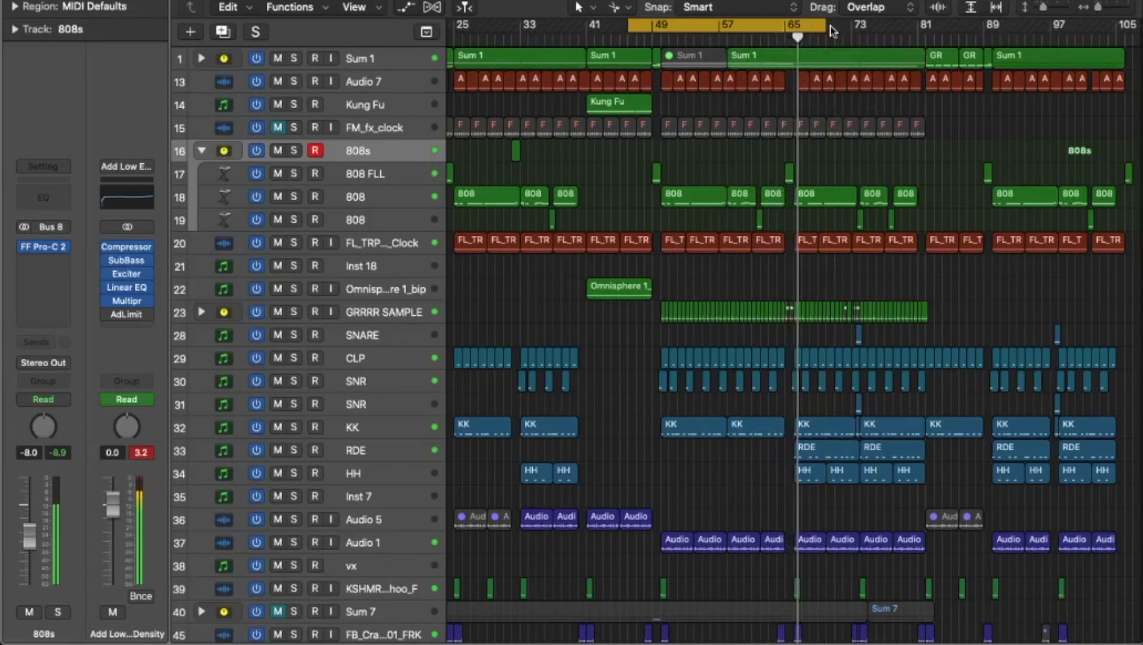
drag(833, 30, 834, 29)
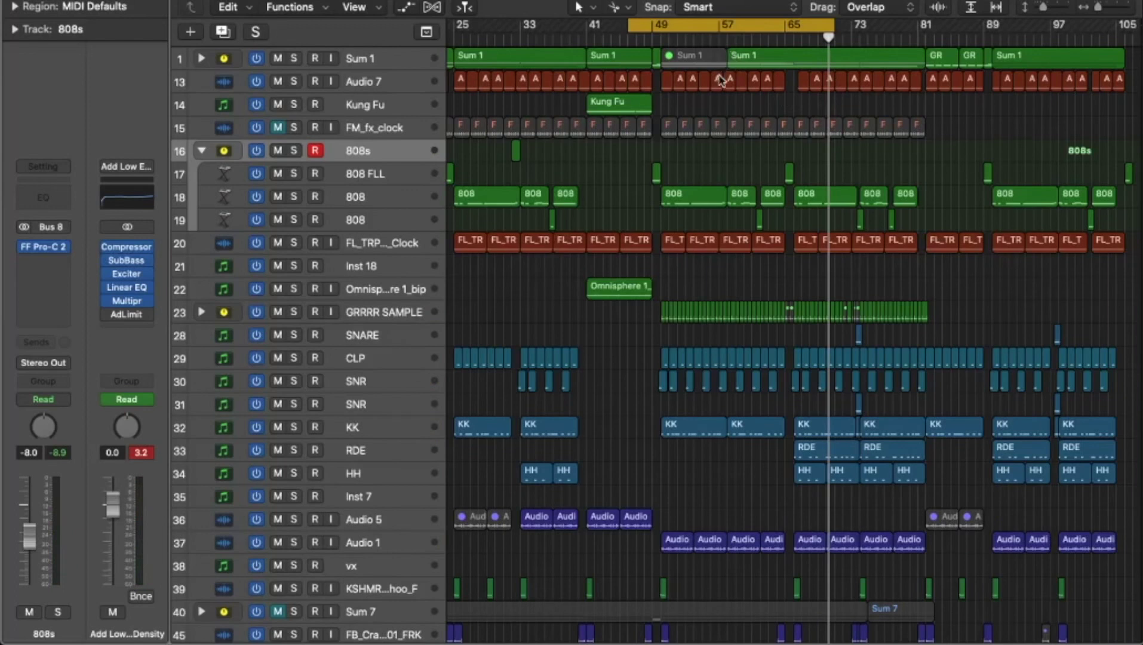
key(c)
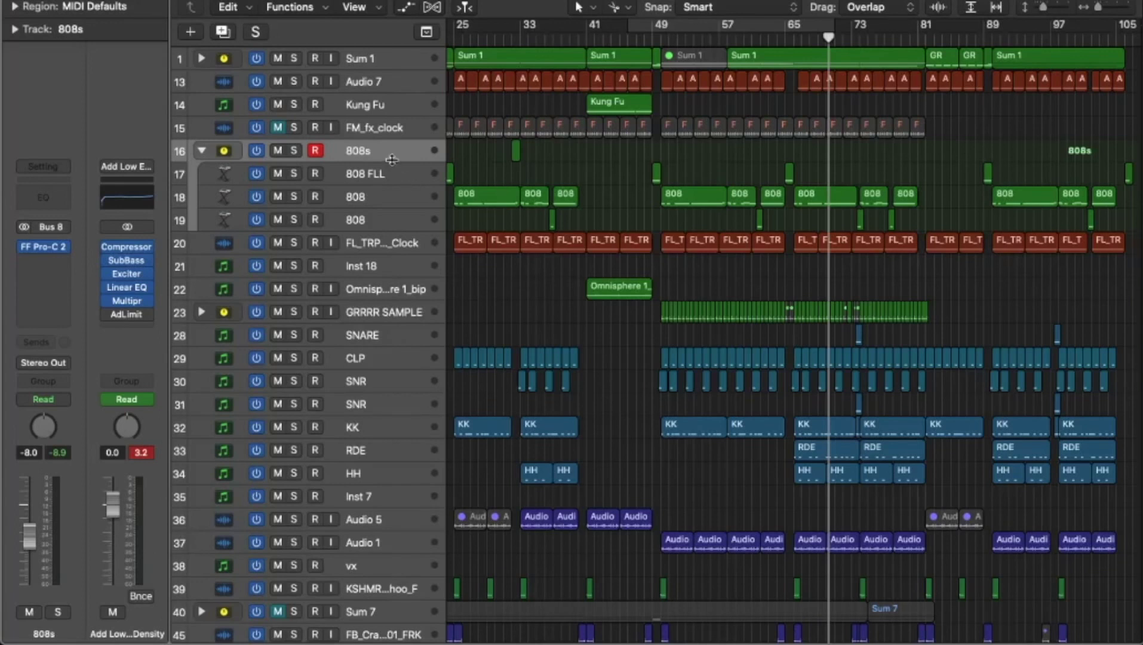
Step: Solo the 808s stack and set the cycle range from bar 49 to bar 57
click(293, 152)
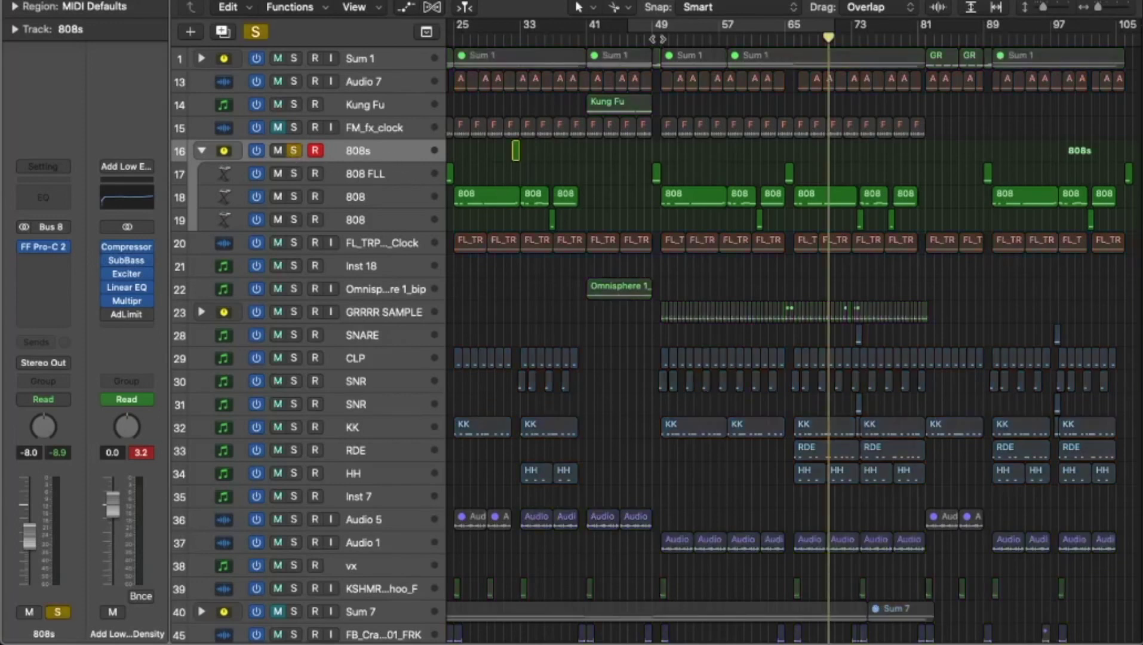
mouse_move(669, 27)
mouse_down()
mouse_move(795, 26)
mouse_move(661, 27)
mouse_up()
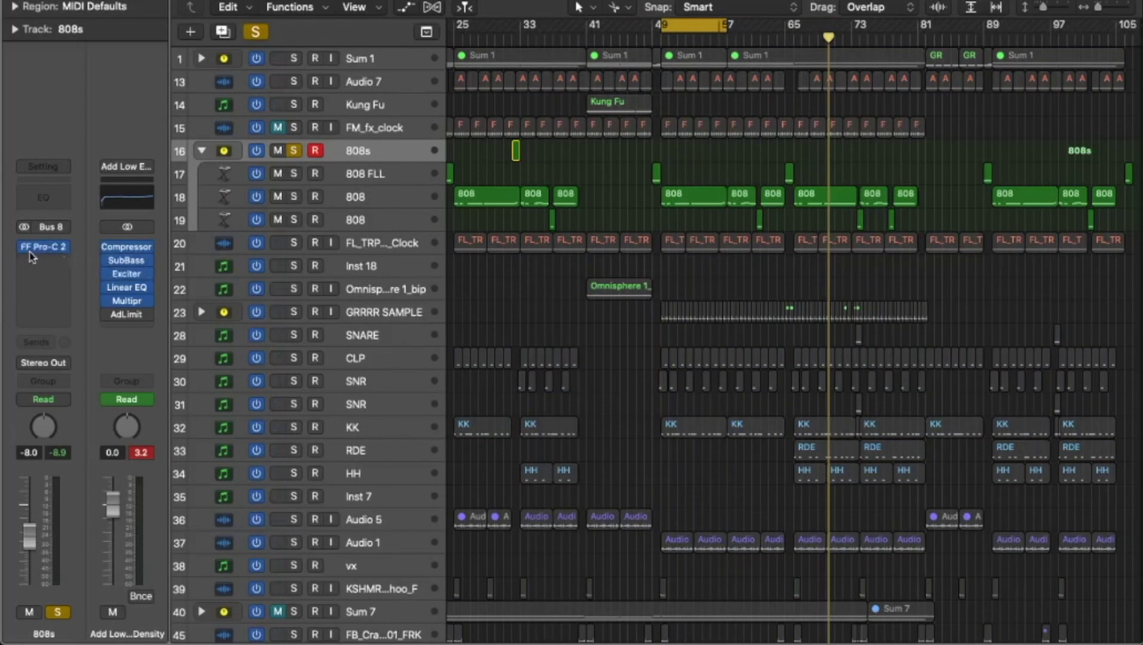
Step: Bypass all audio effects on the 808s stack and its 808 track 18, and play the looped section dry
click(346, 204)
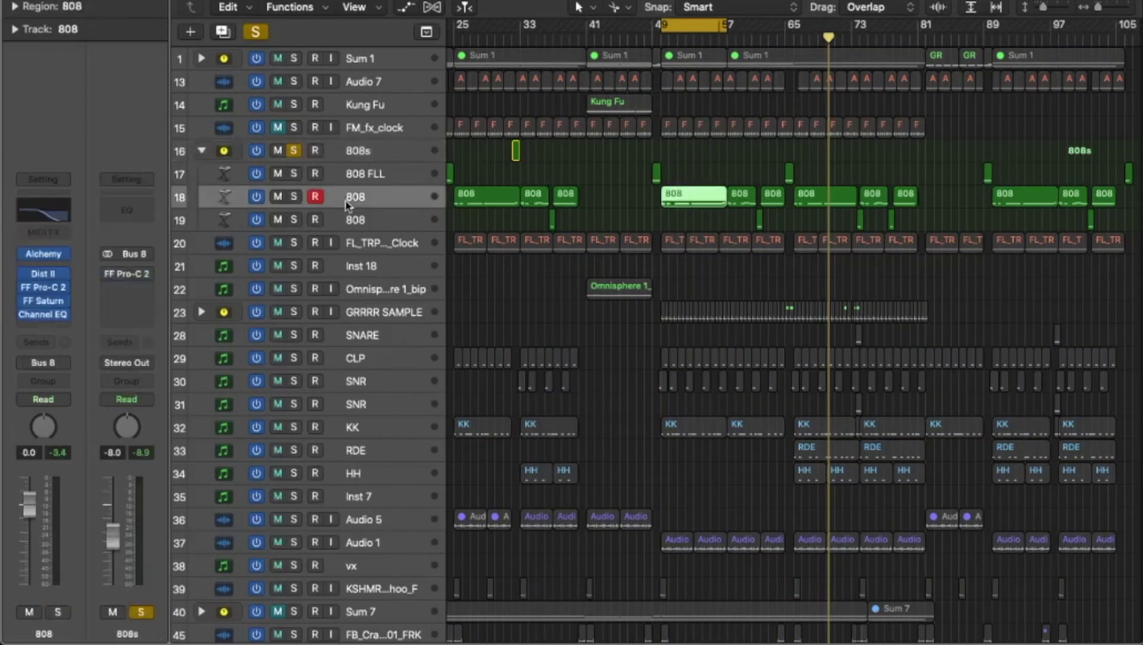
alt+click(25, 274)
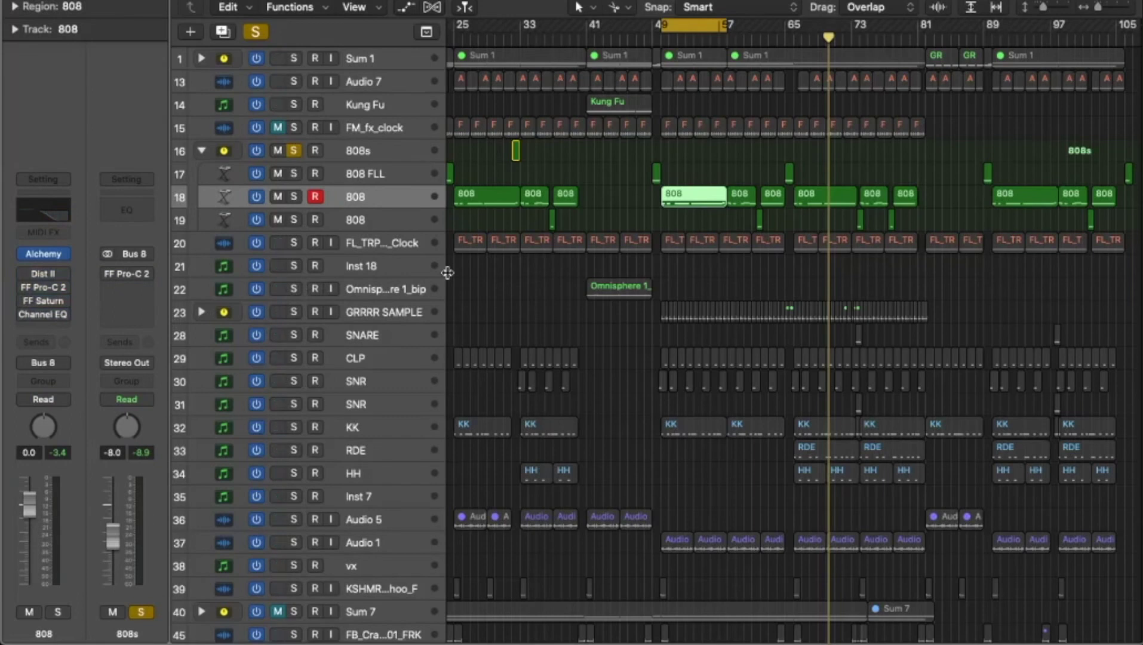
key(space)
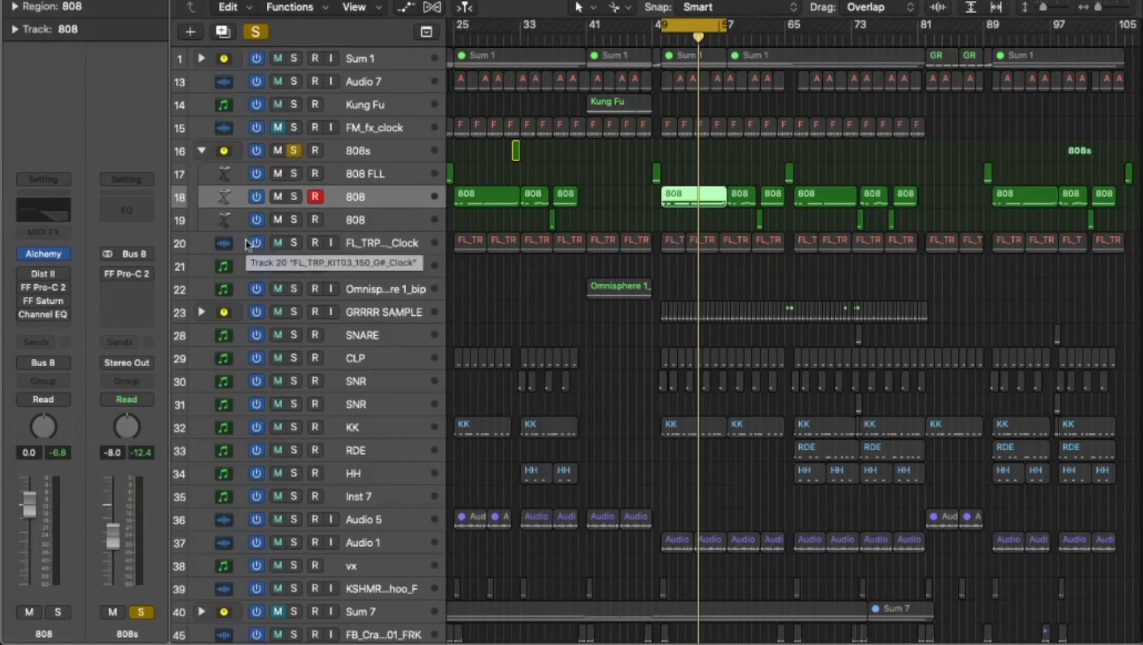
Step: Re-enable the Distortion II effect on the 808 track, open it and set its pre gain to about 14.5 dB
mouse_move(25, 276)
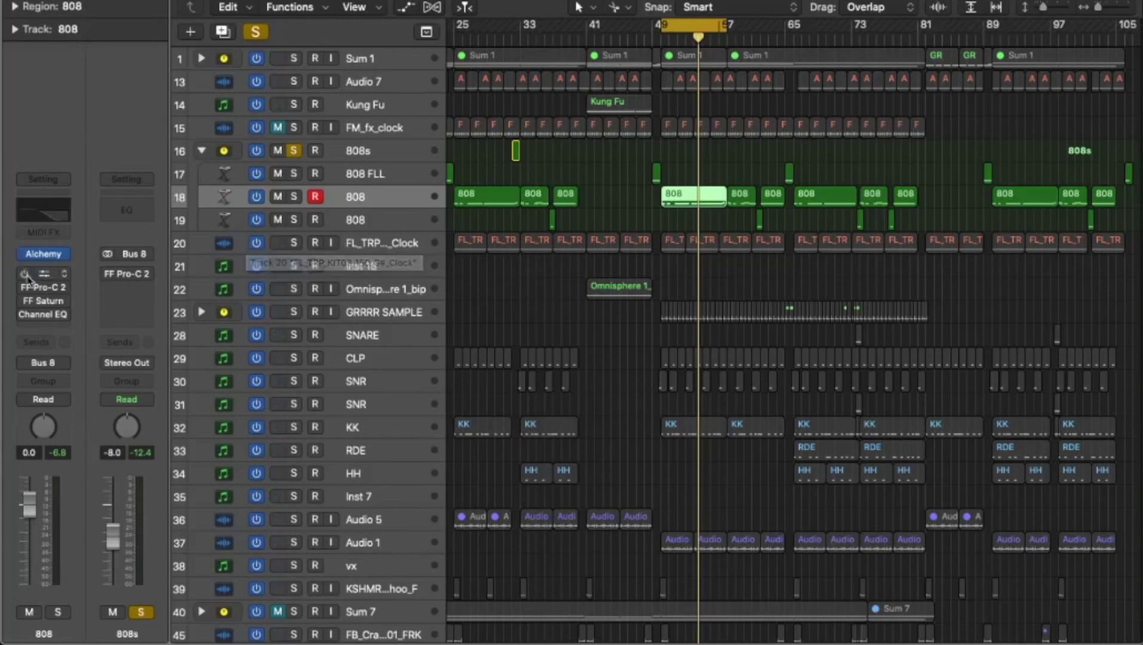
click(24, 274)
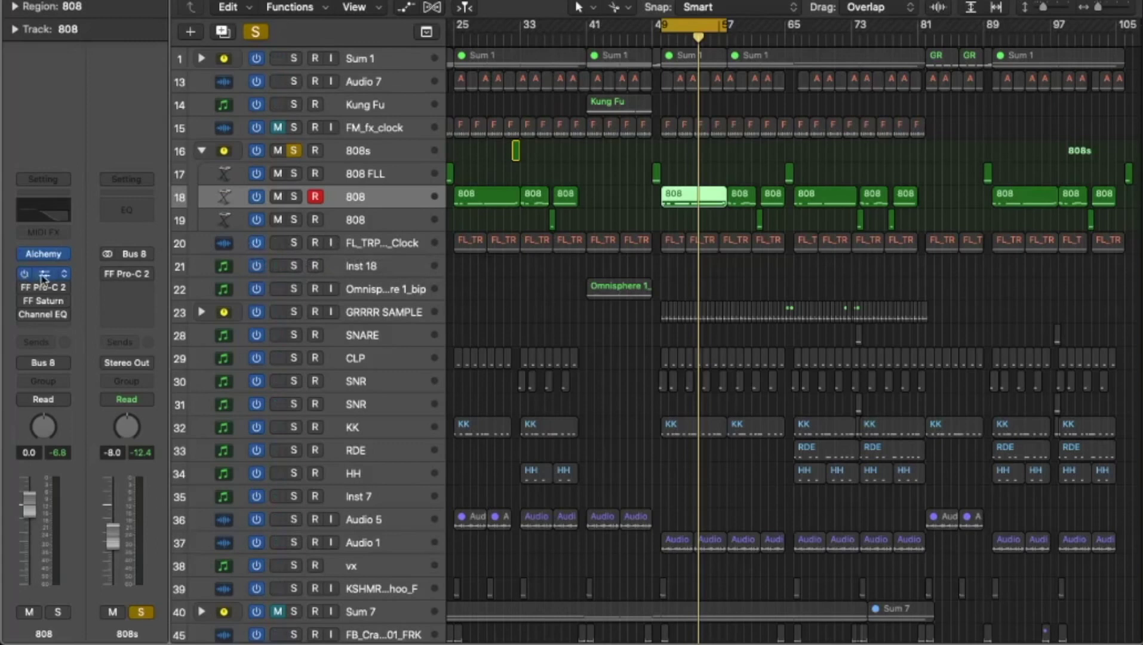
click(44, 276)
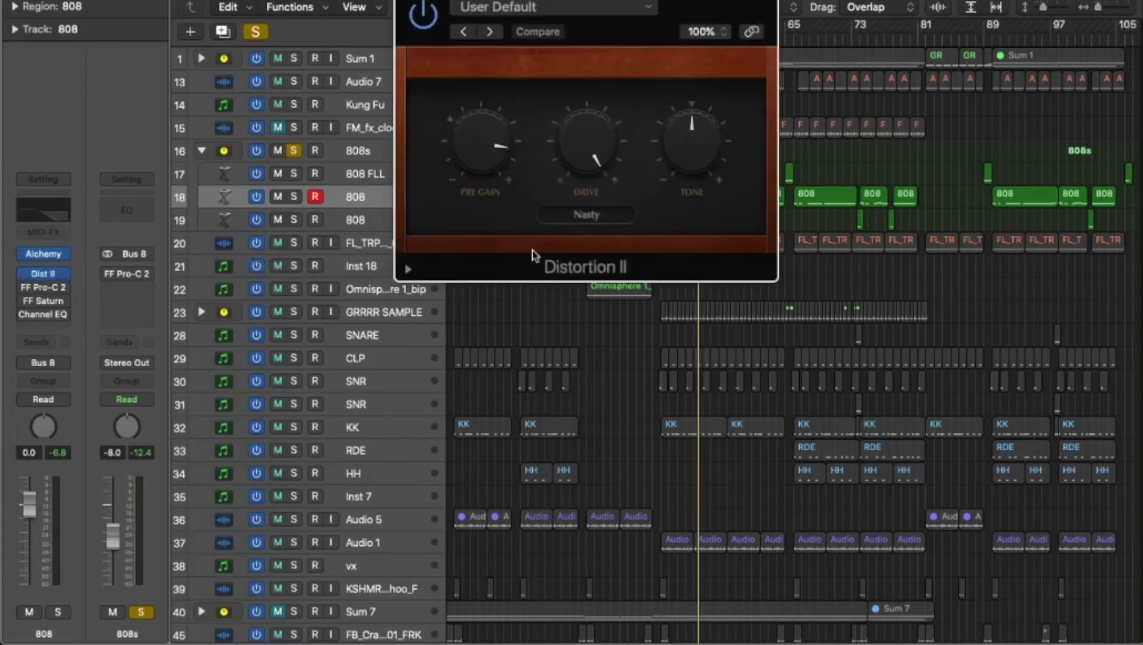
mouse_move(495, 186)
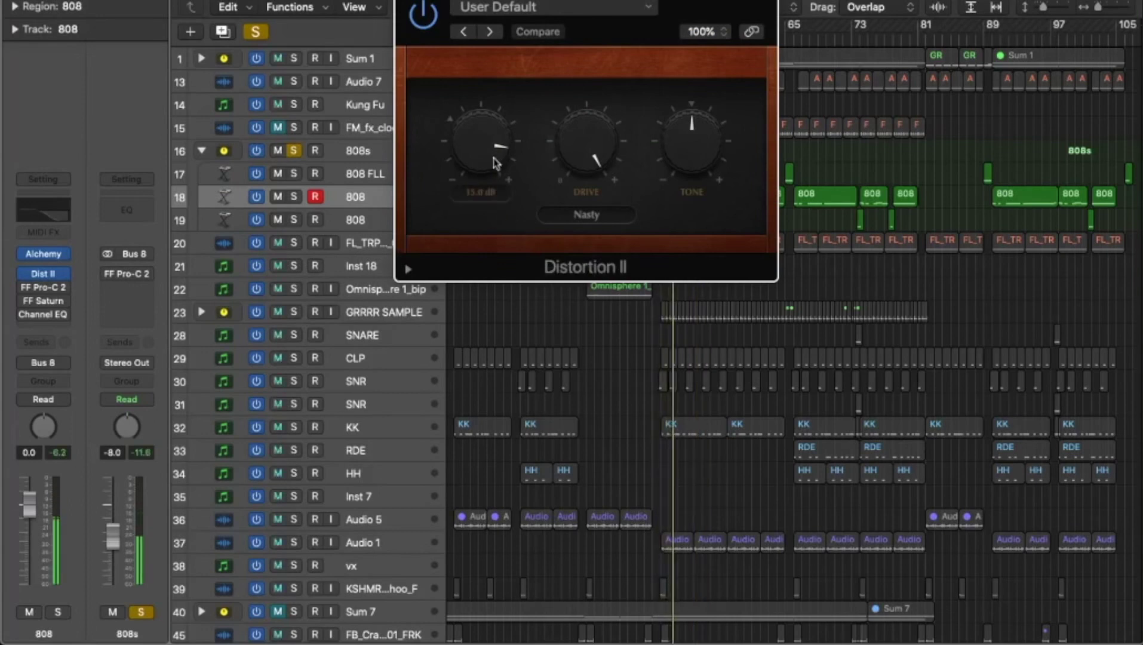
drag(493, 158, 496, 162)
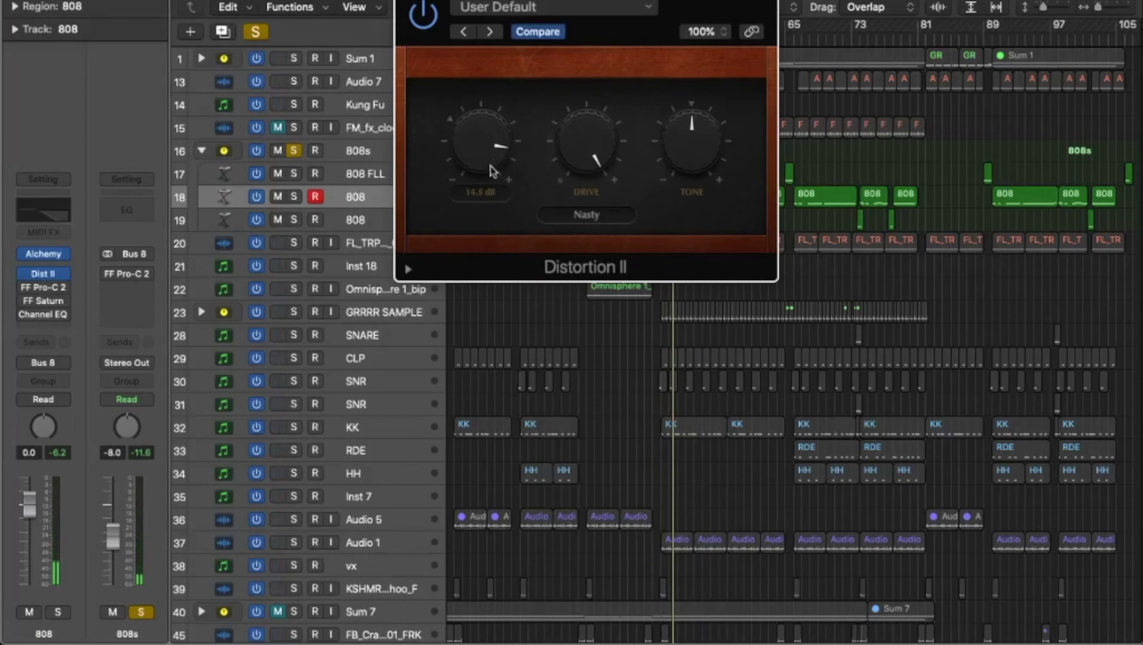
mouse_move(591, 178)
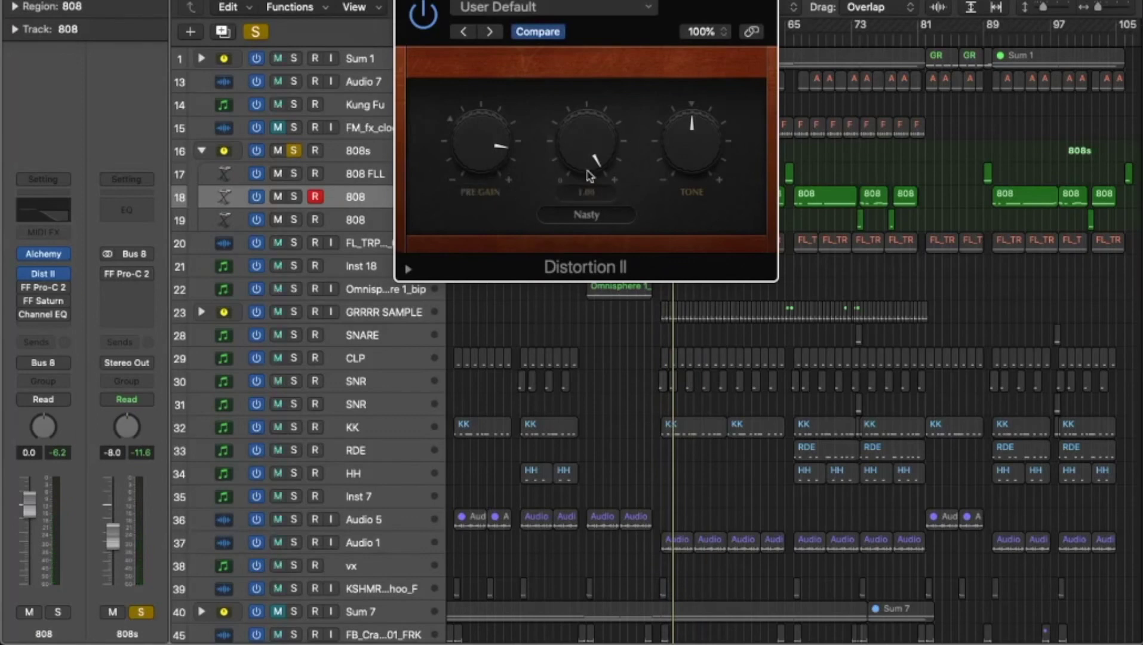
mouse_move(688, 167)
Step: Audition the Growl and Bity distortion types on the 808 and return to Nasty
click(601, 218)
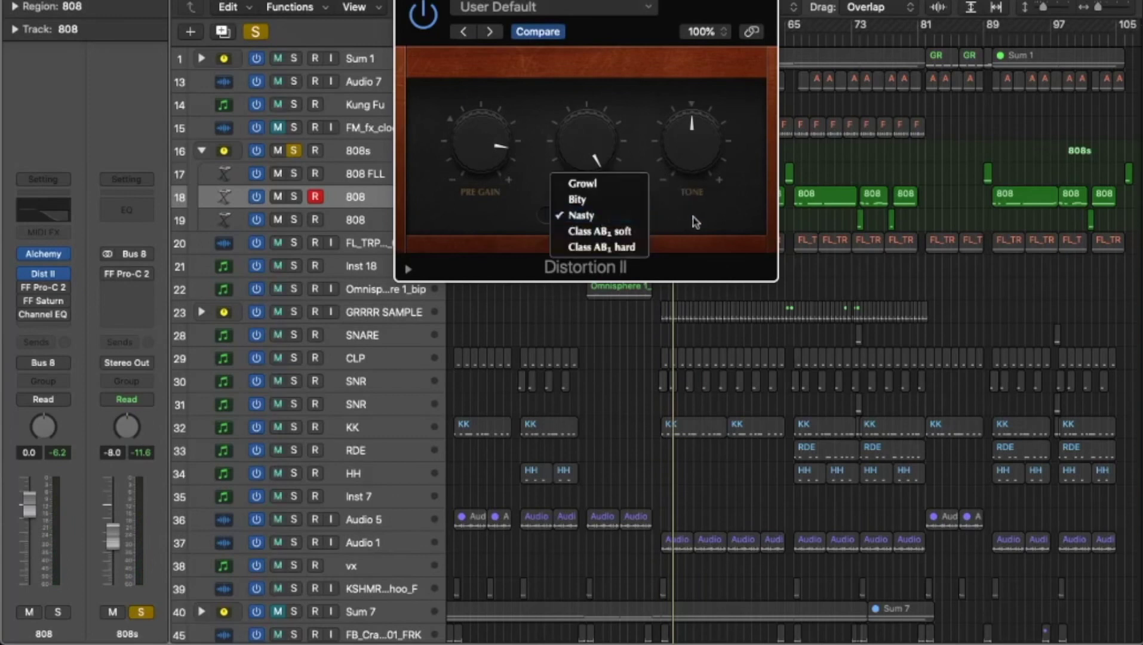
click(661, 223)
click(596, 219)
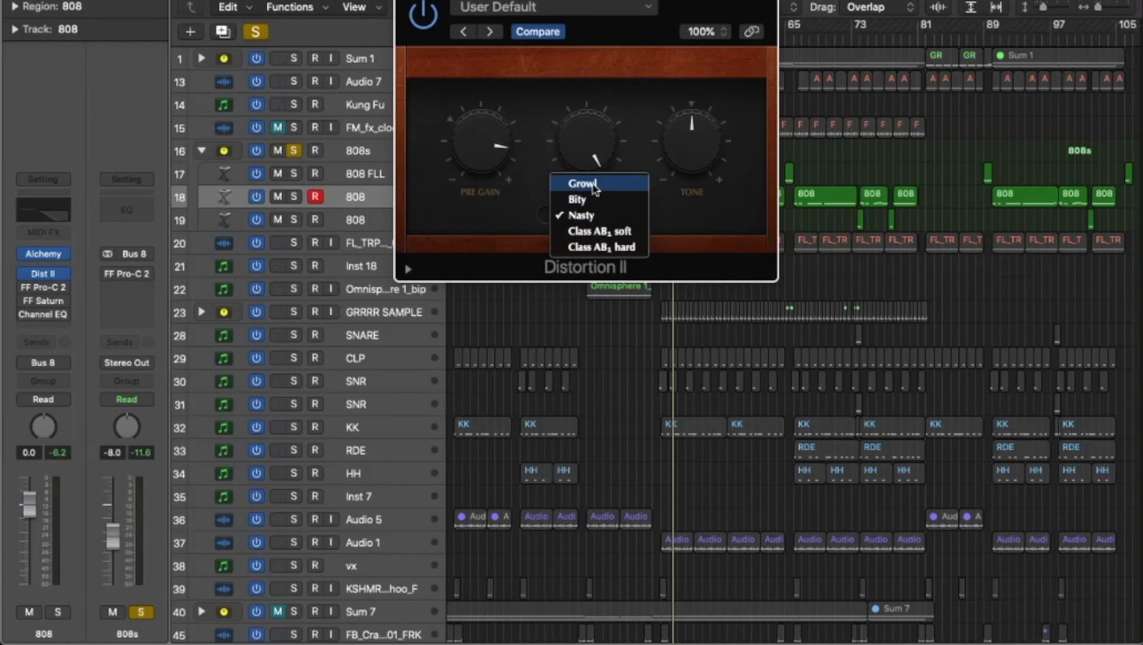
click(594, 185)
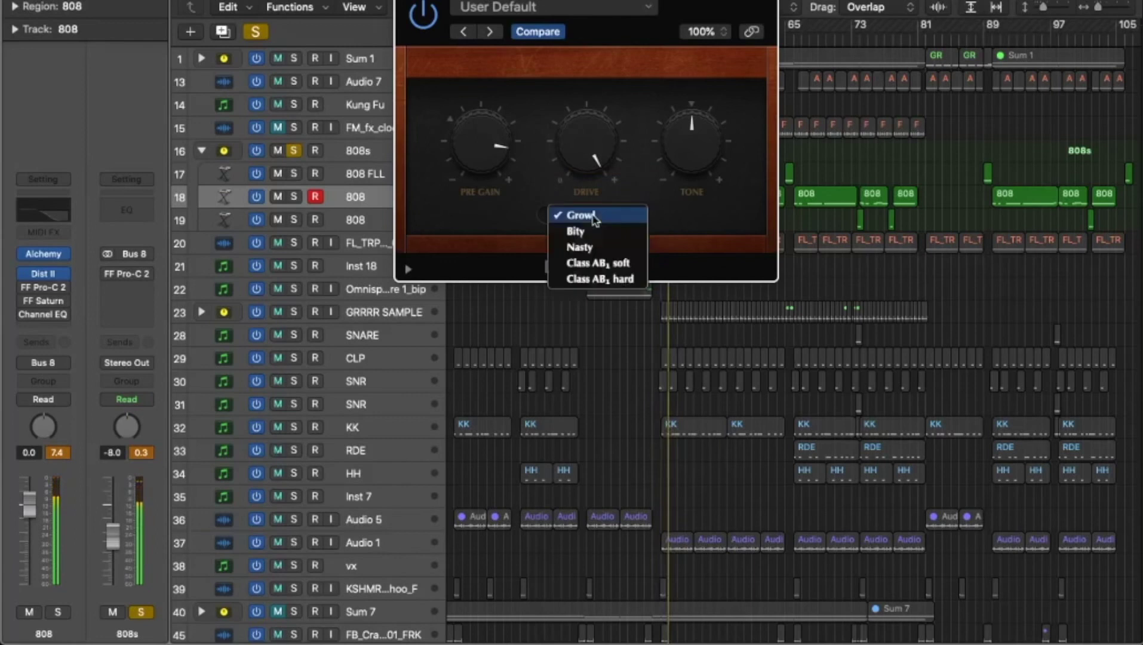
click(594, 217)
click(593, 233)
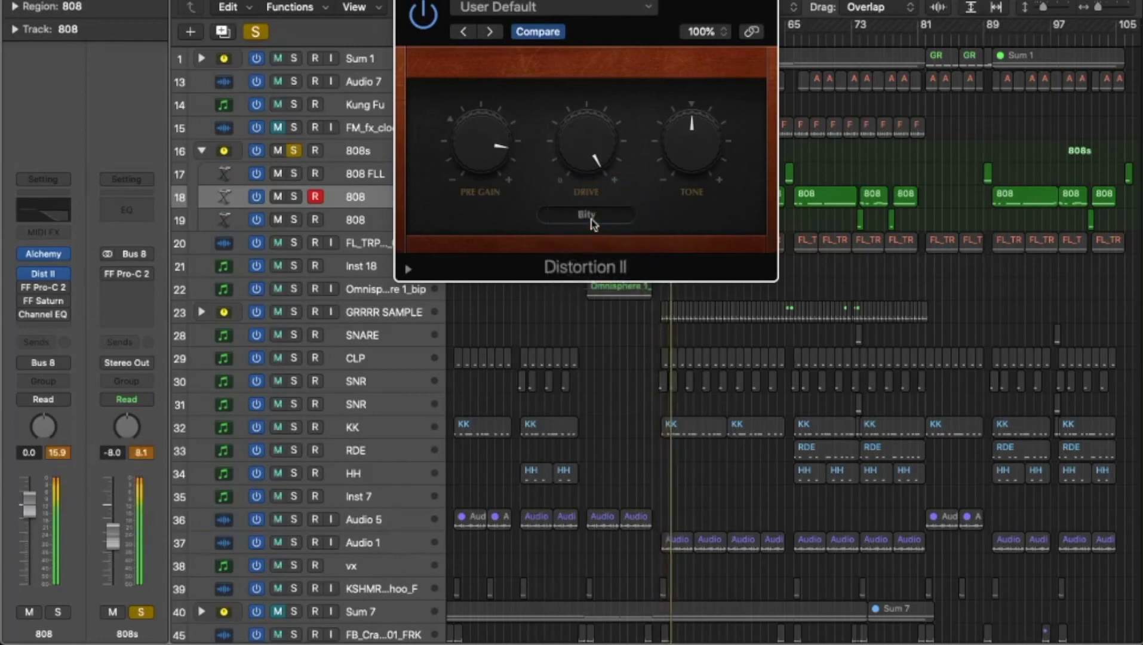
click(593, 223)
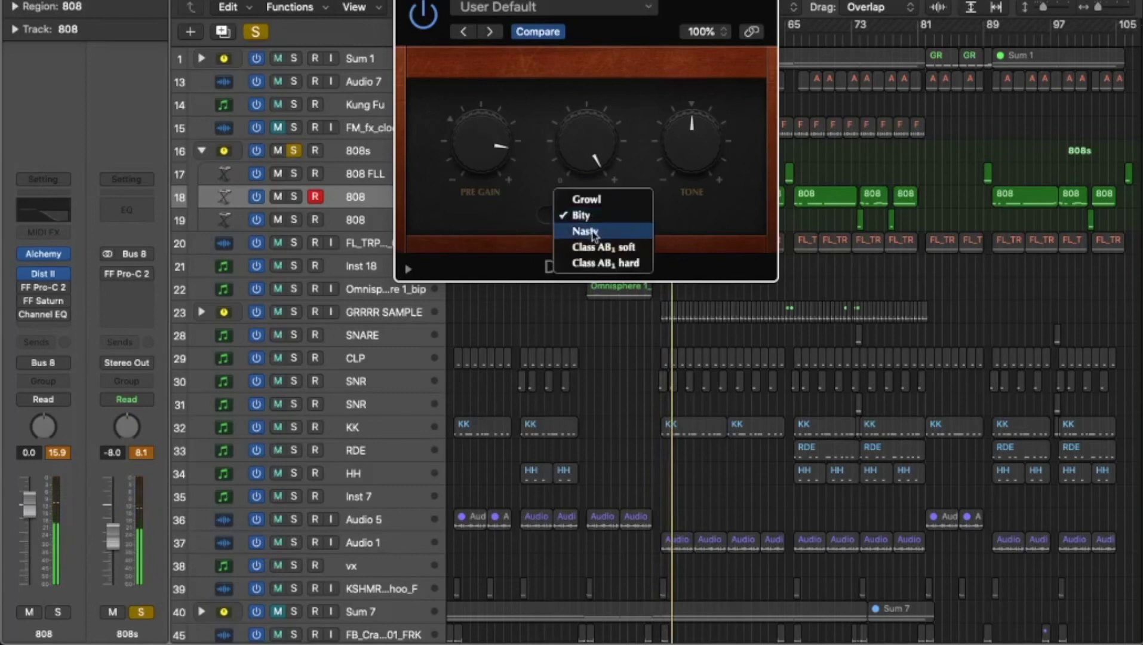
click(594, 234)
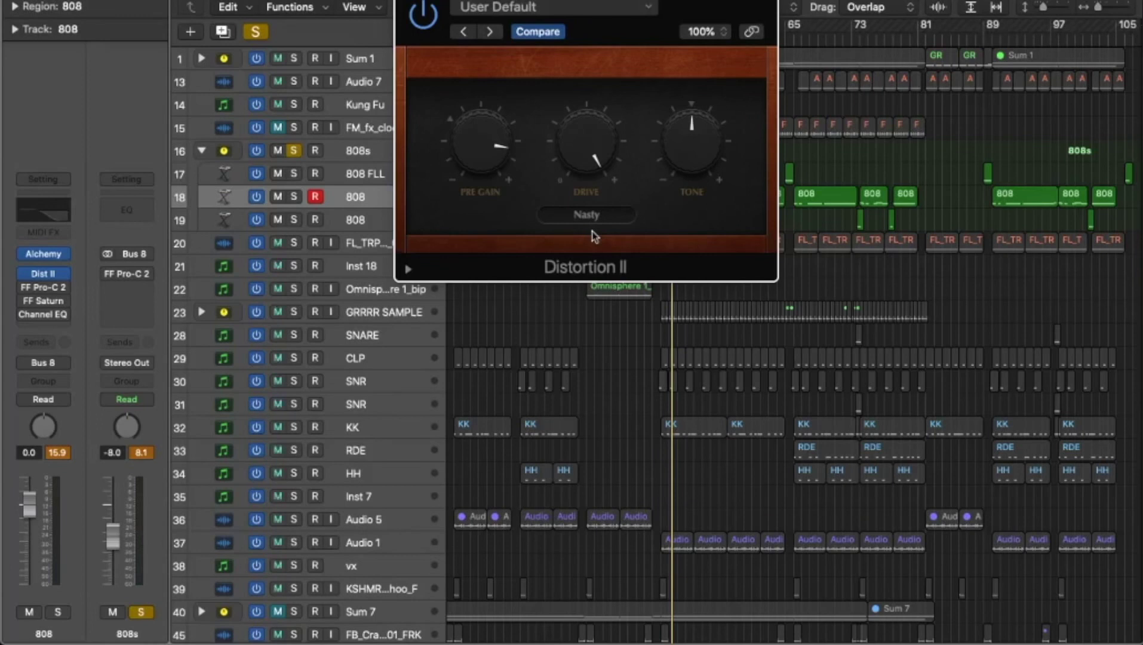
Step: Enable FF Pro-C 2 on the 808 track, choose KK (Inst 6) as its side chain source, and close the compressor
mouse_move(54, 291)
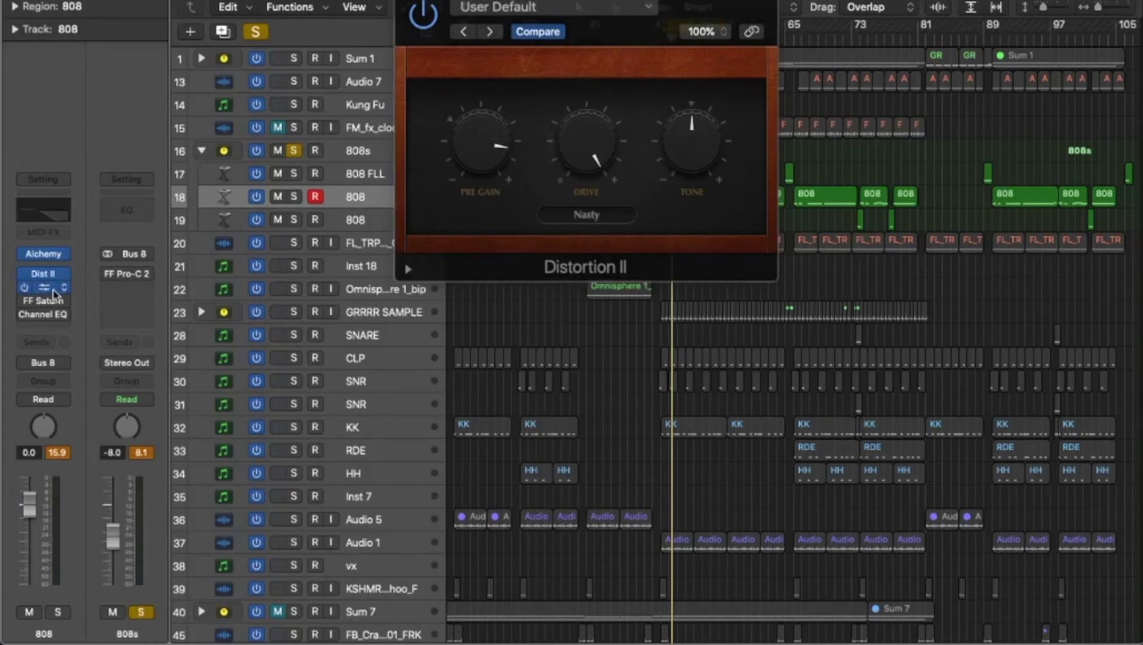
click(54, 292)
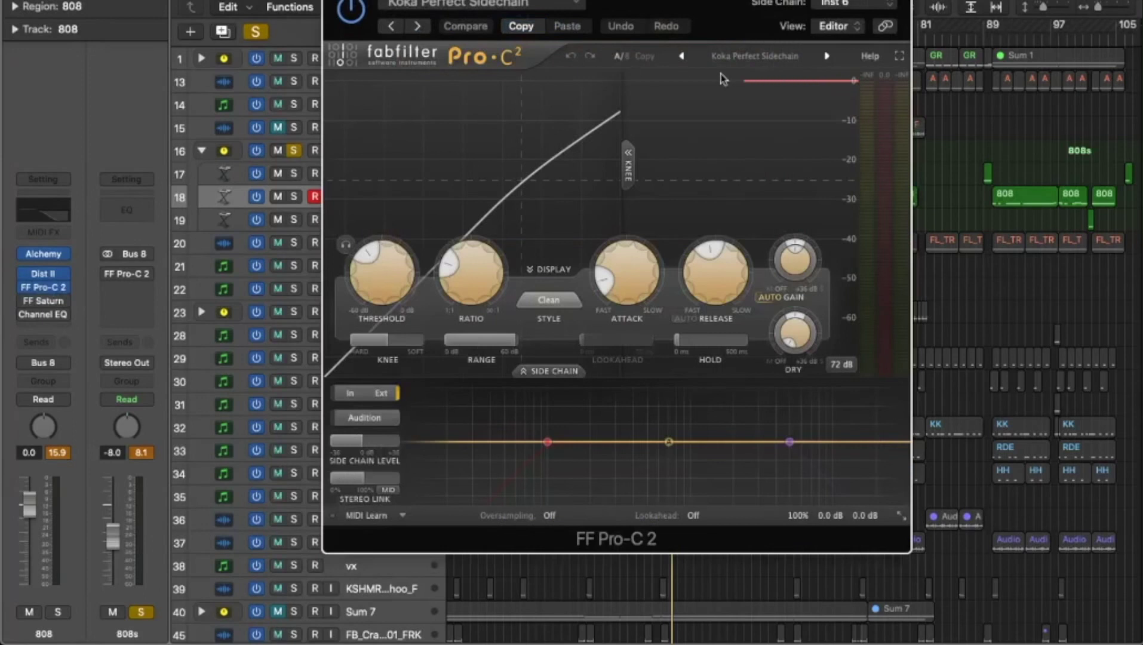
click(830, 6)
mouse_move(830, 58)
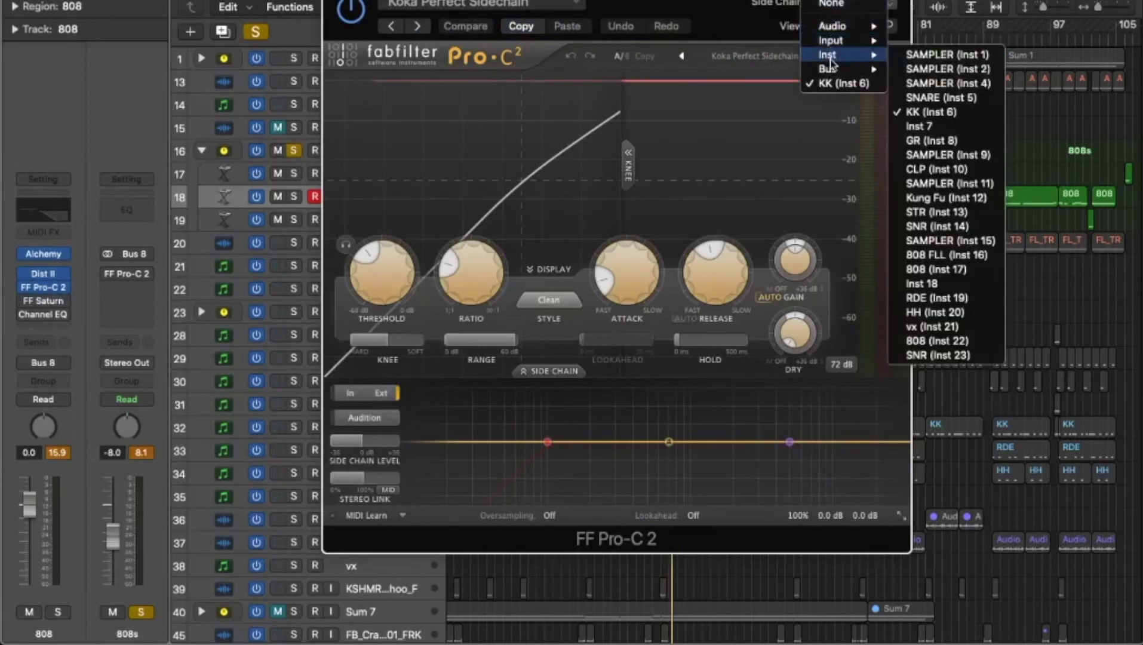
click(843, 83)
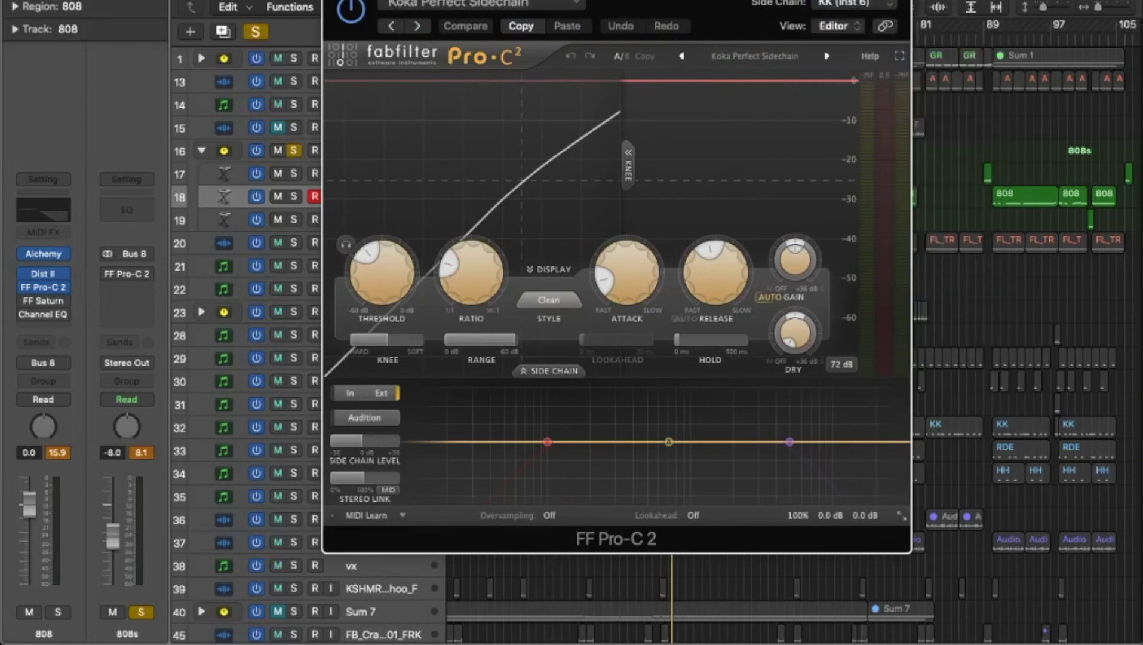
key(super+w)
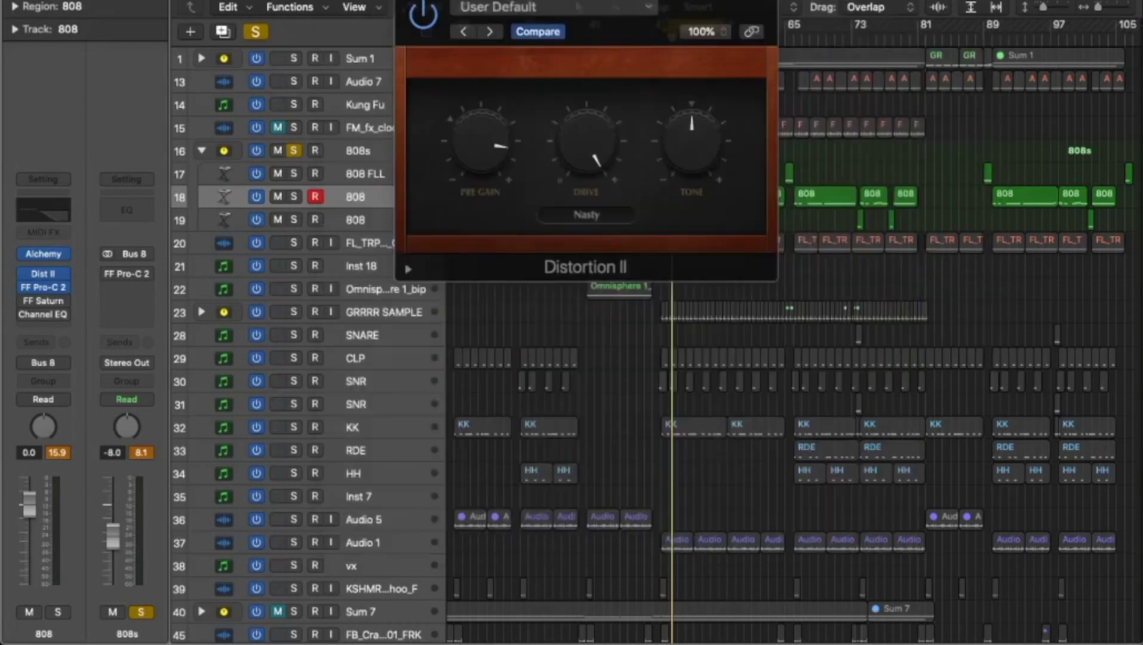
Step: Enable FF Saturn on the 808 track, set its Band 1 Bass to +0.07 dB, and close the open effect windows
click(46, 302)
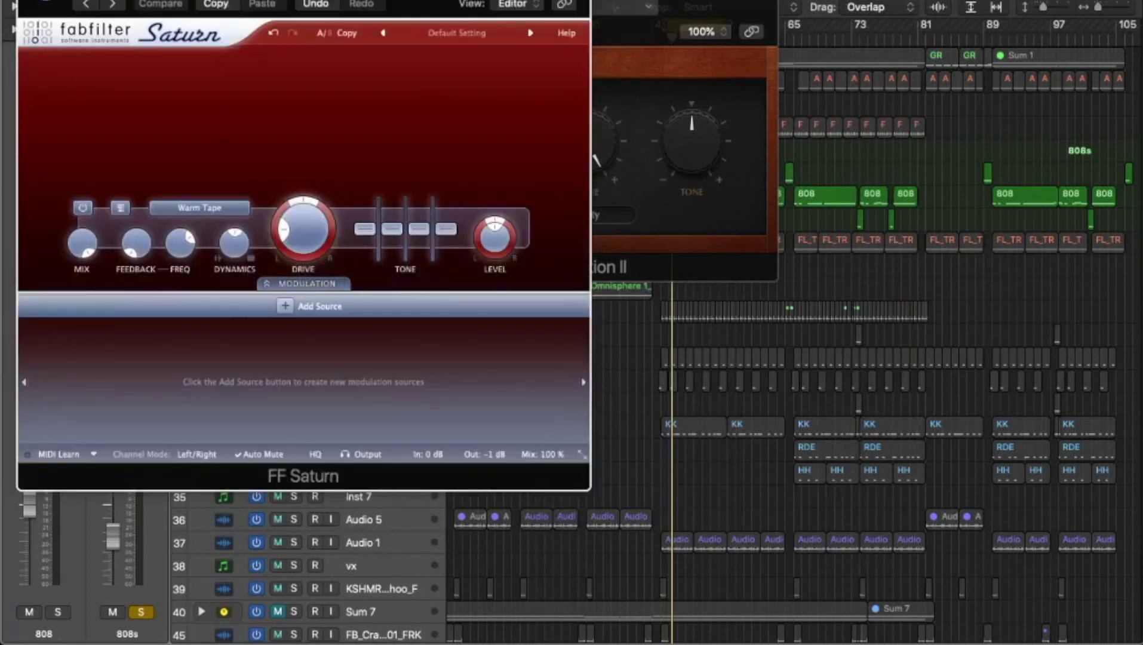
mouse_move(285, 247)
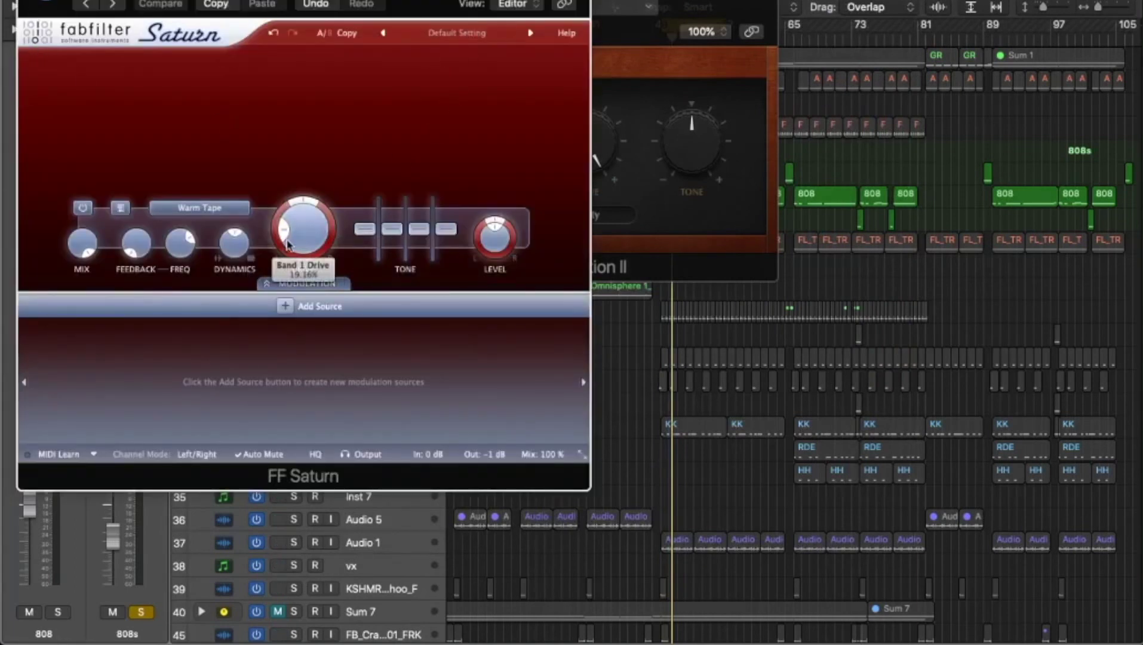
mouse_move(397, 234)
mouse_move(364, 228)
mouse_down()
mouse_move(366, 239)
mouse_move(365, 227)
mouse_up()
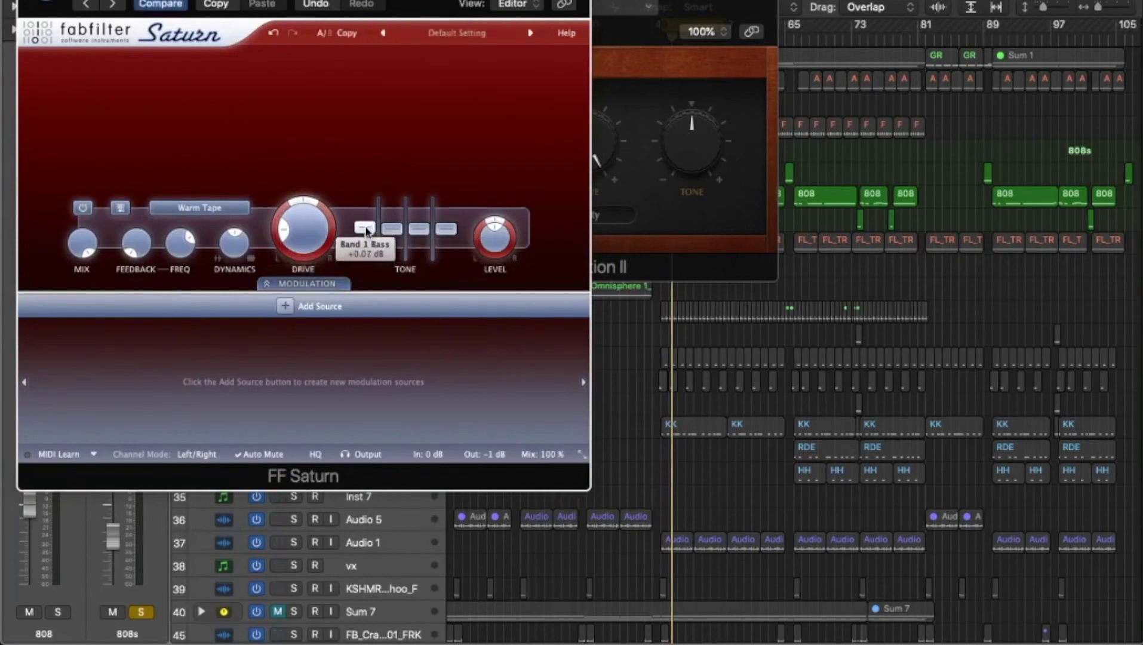
key(super+w)
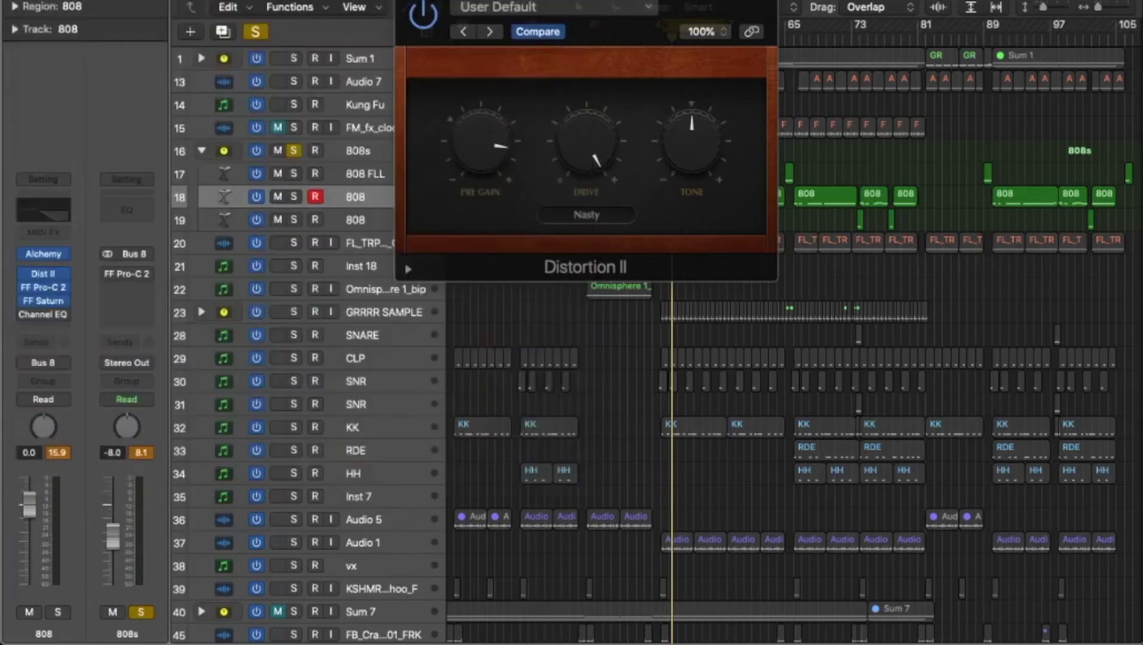
key(super+w)
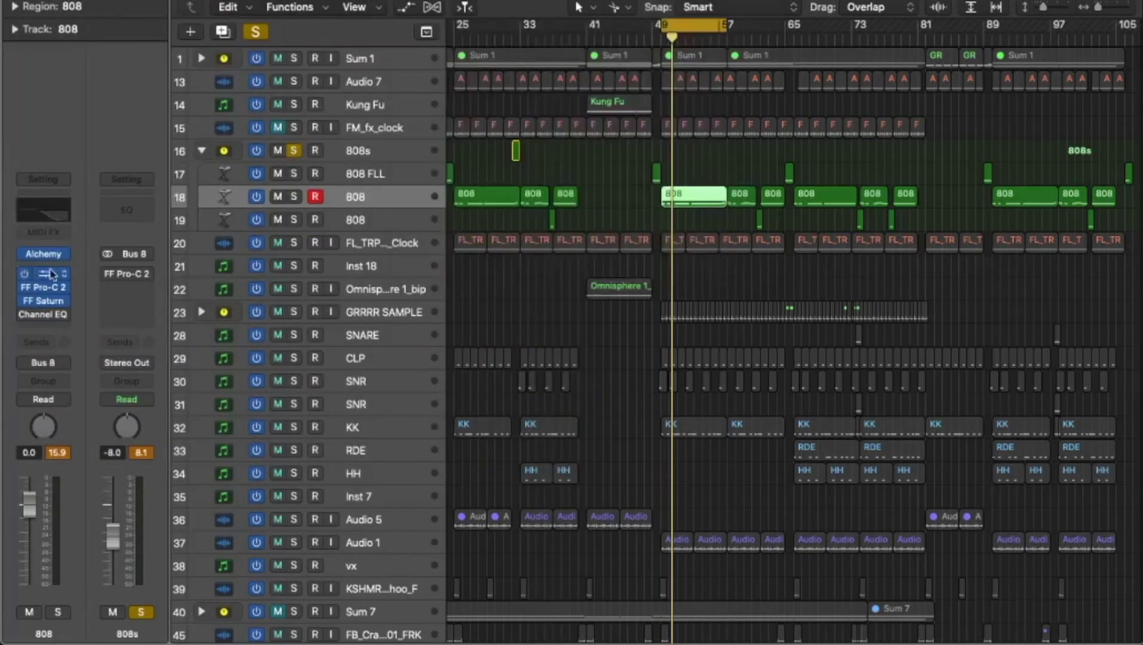
Step: Enable Channel EQ on the 808 track, move the high cut to 20000 Hz, and switch that band off and on during playback
click(48, 321)
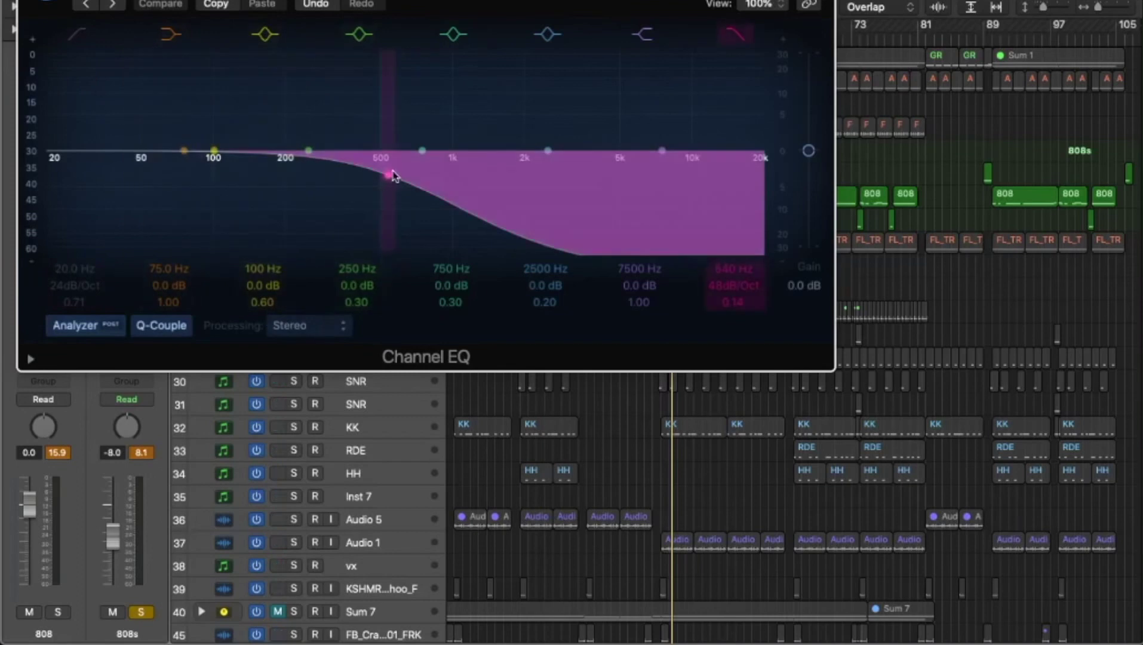
drag(389, 176, 795, 172)
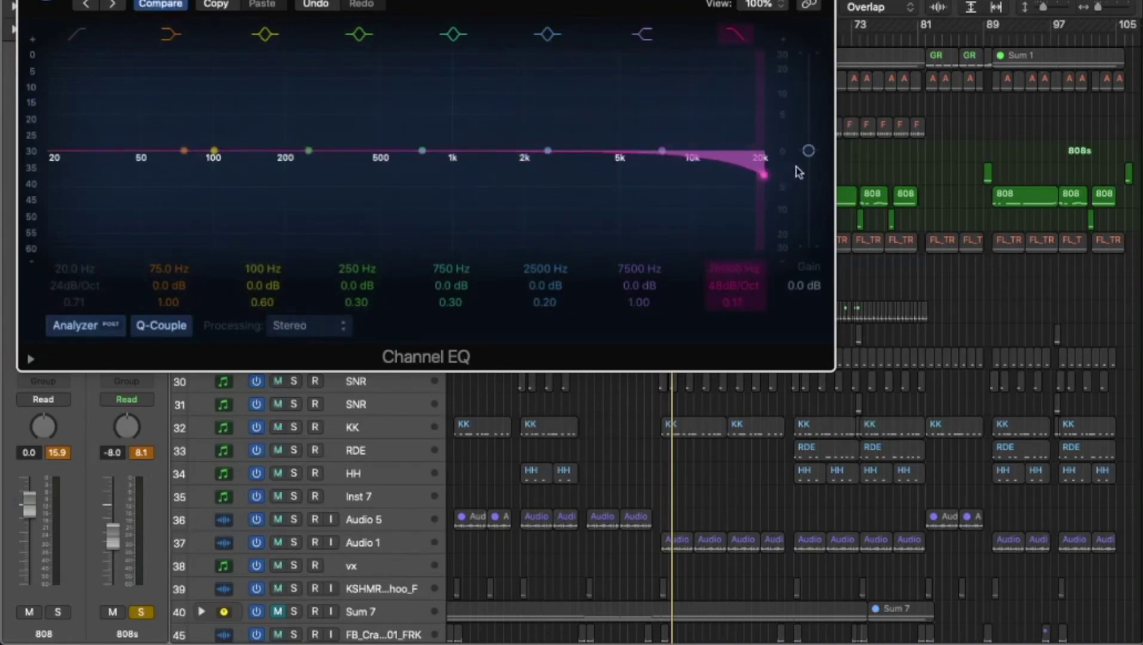
click(739, 37)
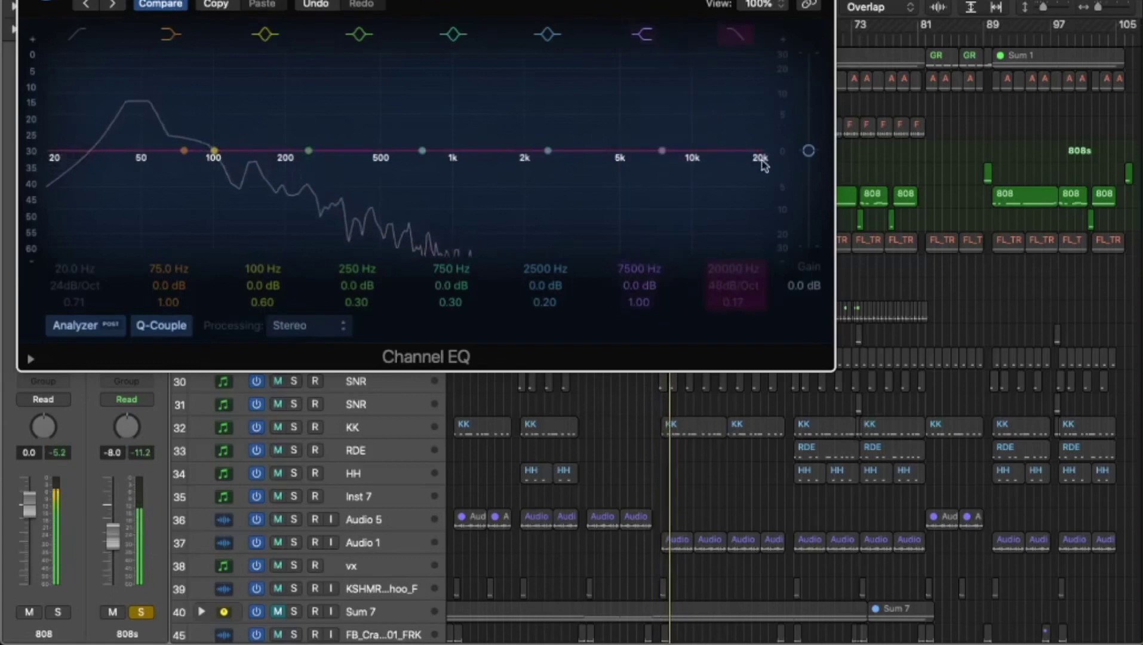
click(739, 37)
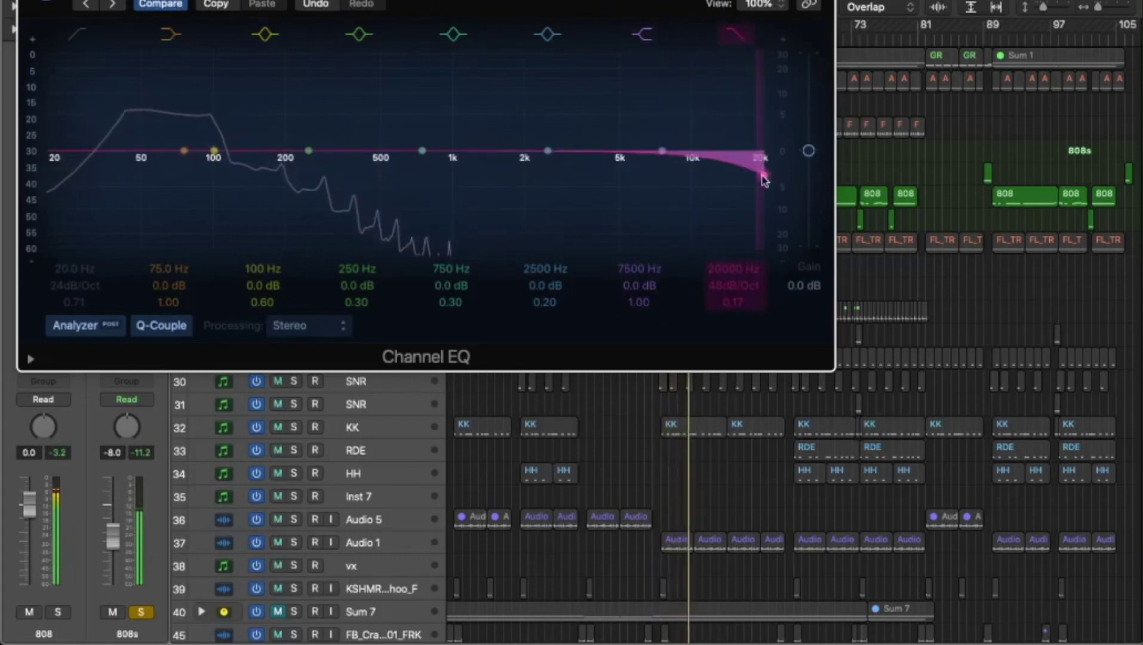
Step: Lower the Channel EQ high cut on the 808 track to 730 Hz, audition it, and close the EQ
drag(764, 179, 421, 186)
key(space)
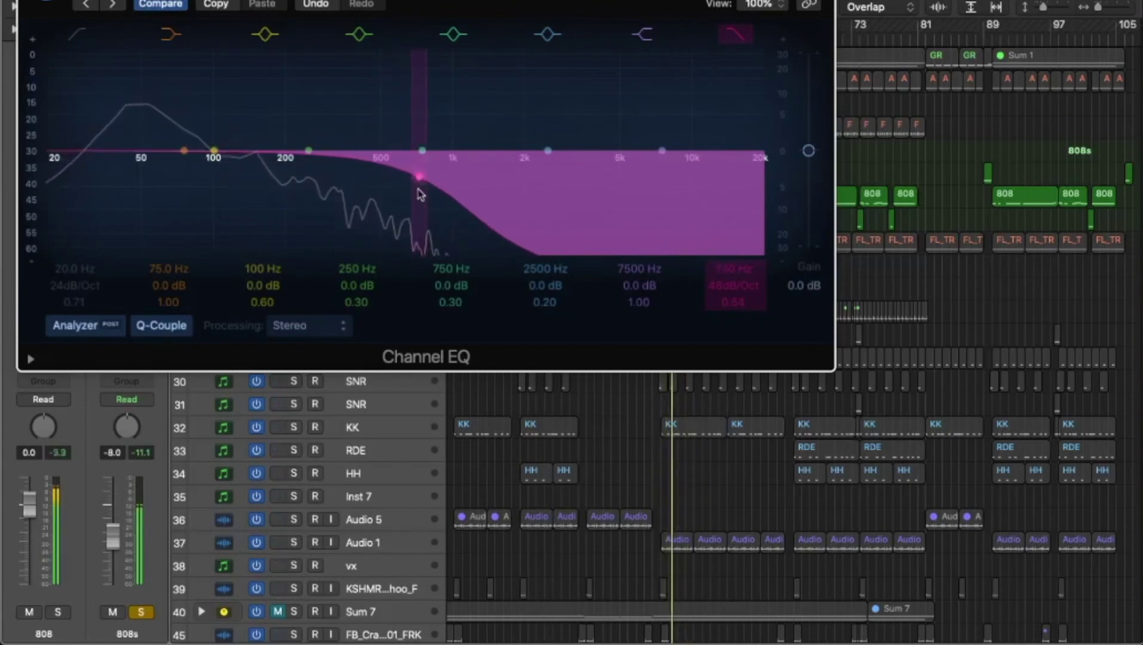
key(space)
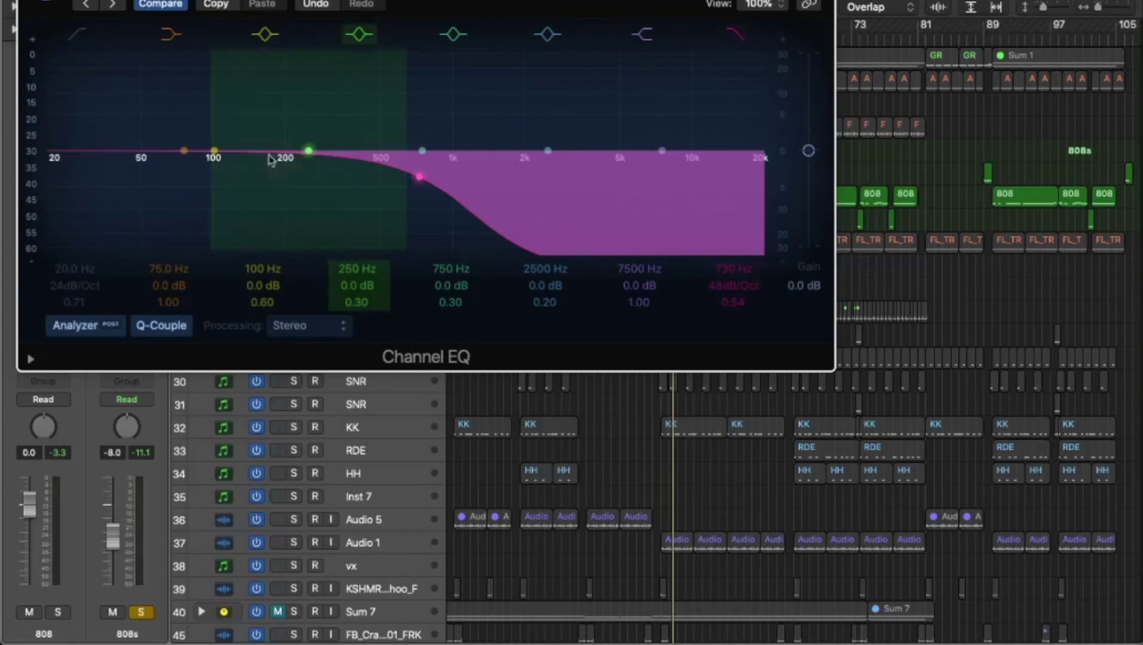
key(super+w)
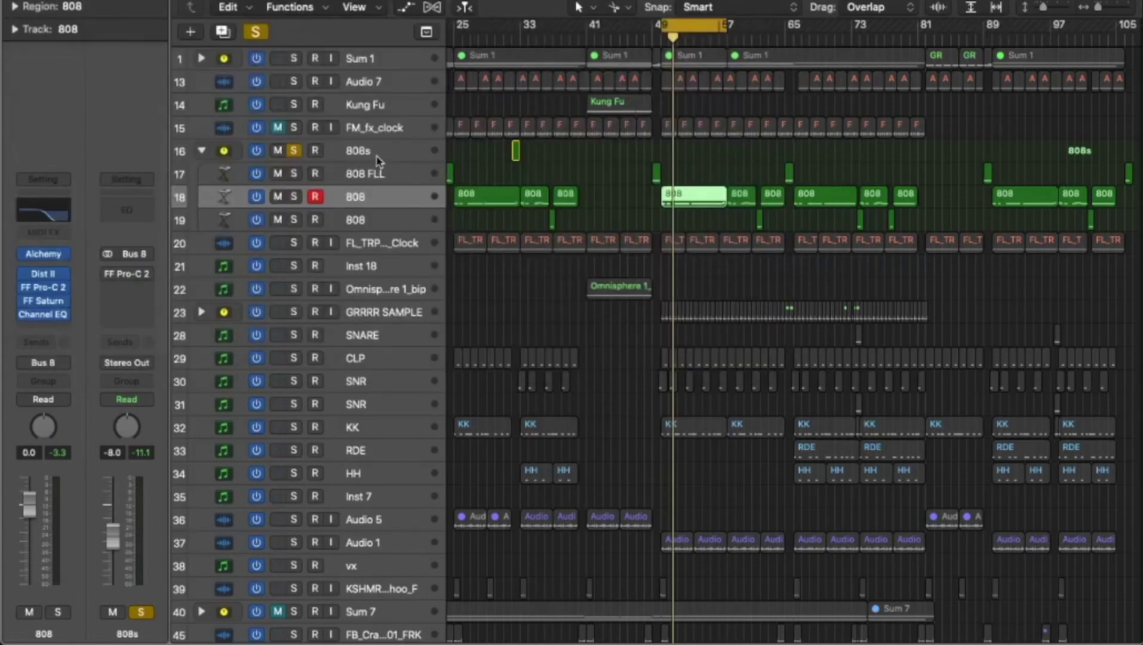
Step: Zoom in on the selected 808 region at bar 50 and examine its notes in an enlarged Piano Roll
key(z)
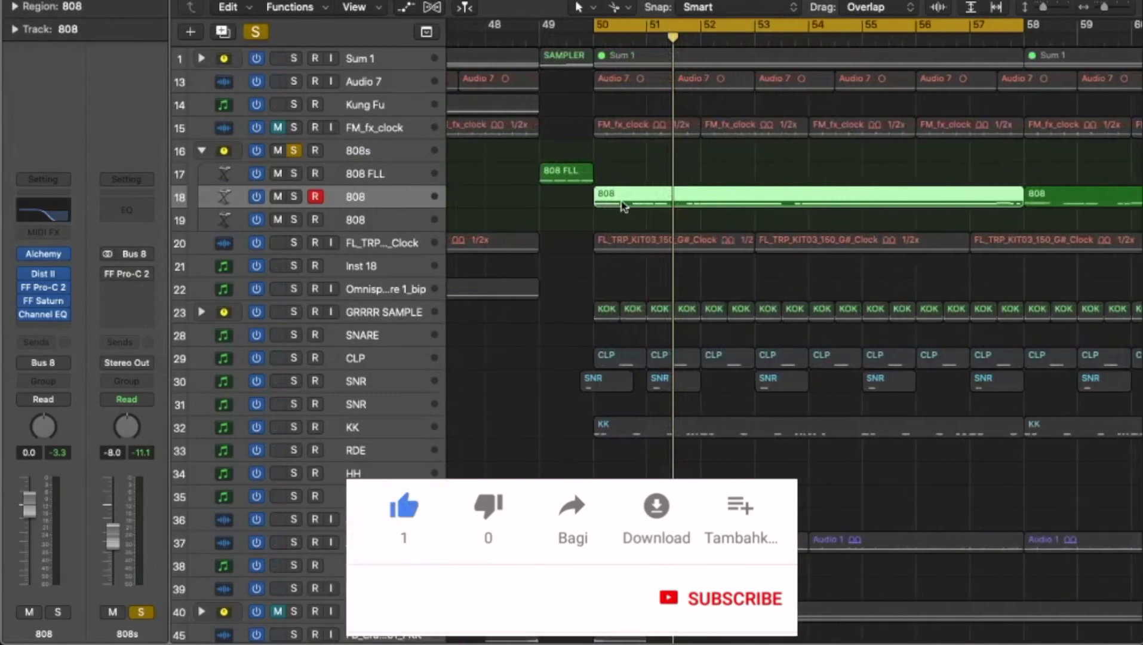
key(p)
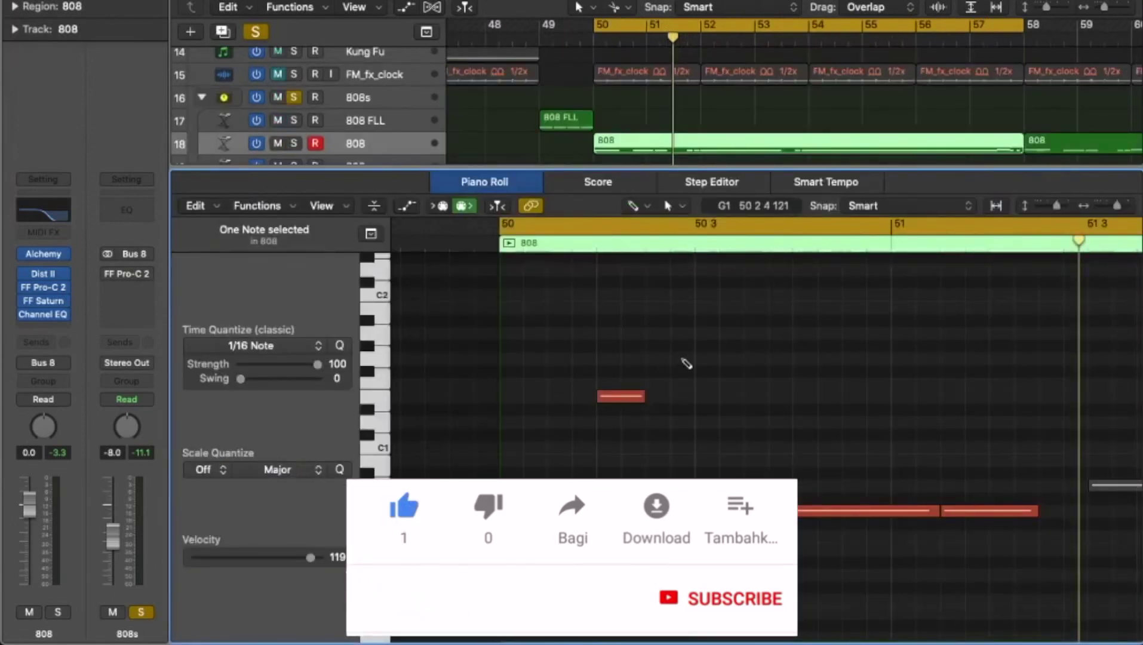
scroll(684, 364, down, 2)
scroll(686, 364, down, 1)
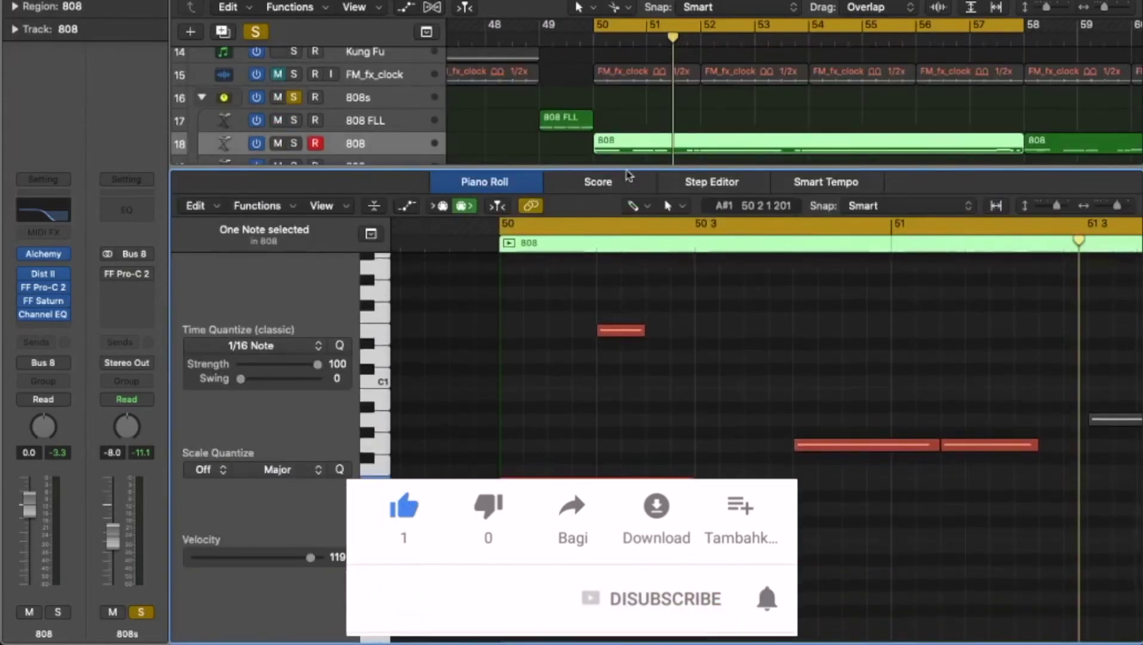
drag(626, 169, 626, 81)
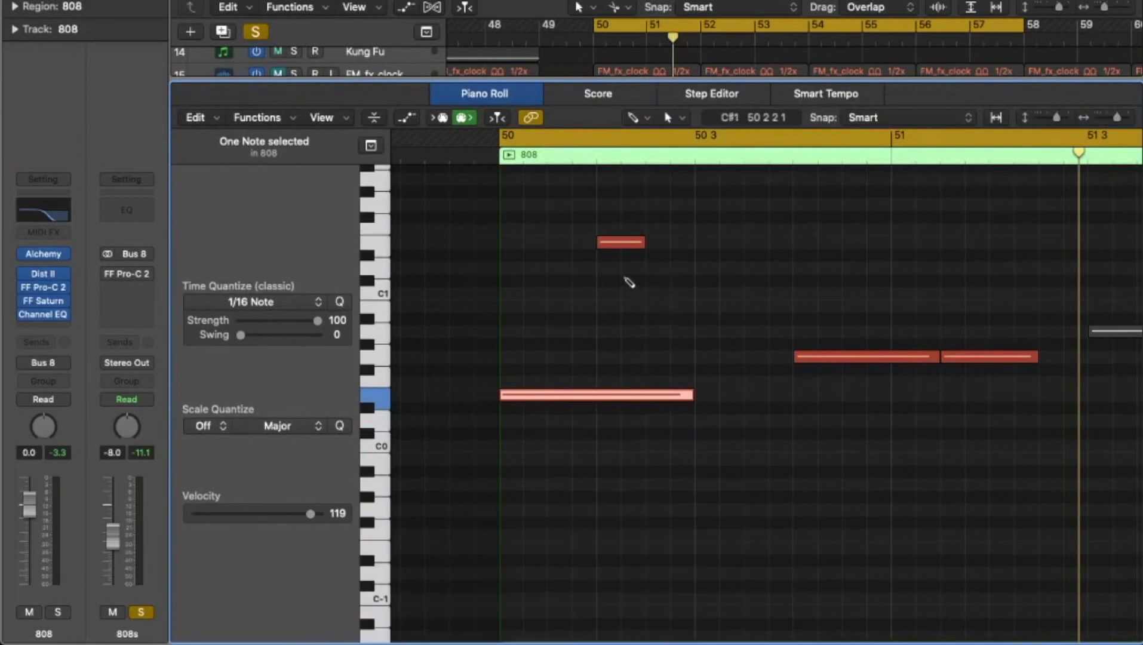
key(e)
Step: Solo the CLP track alongside the 808s and play the section from bar 50
scroll(561, 275, down, 2)
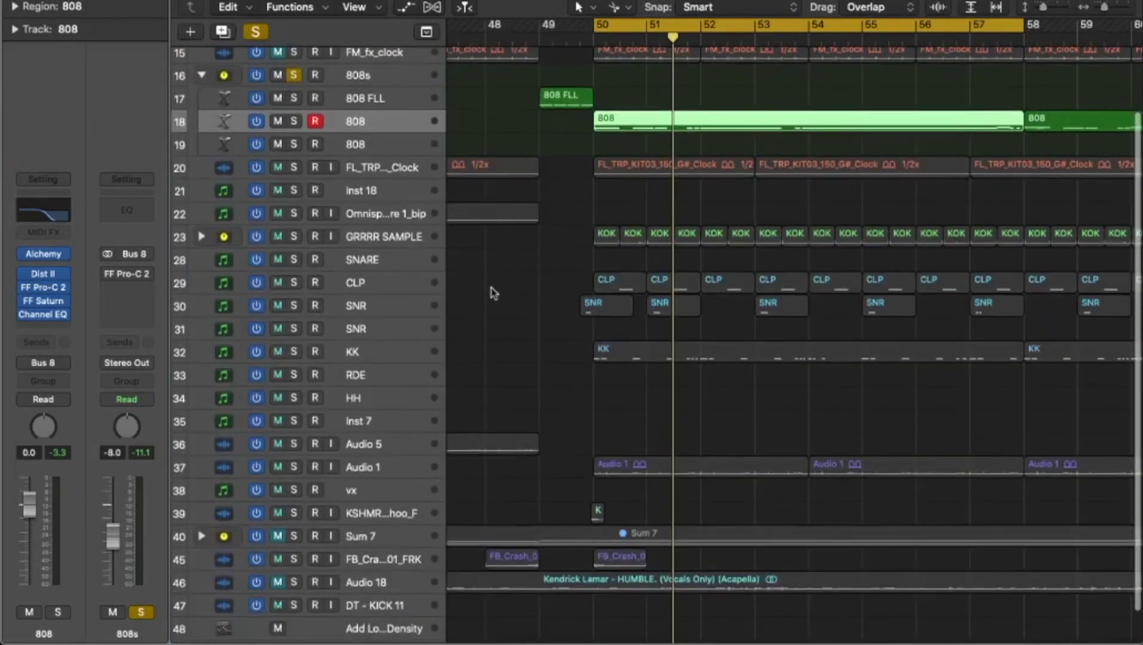
alt+click(292, 271)
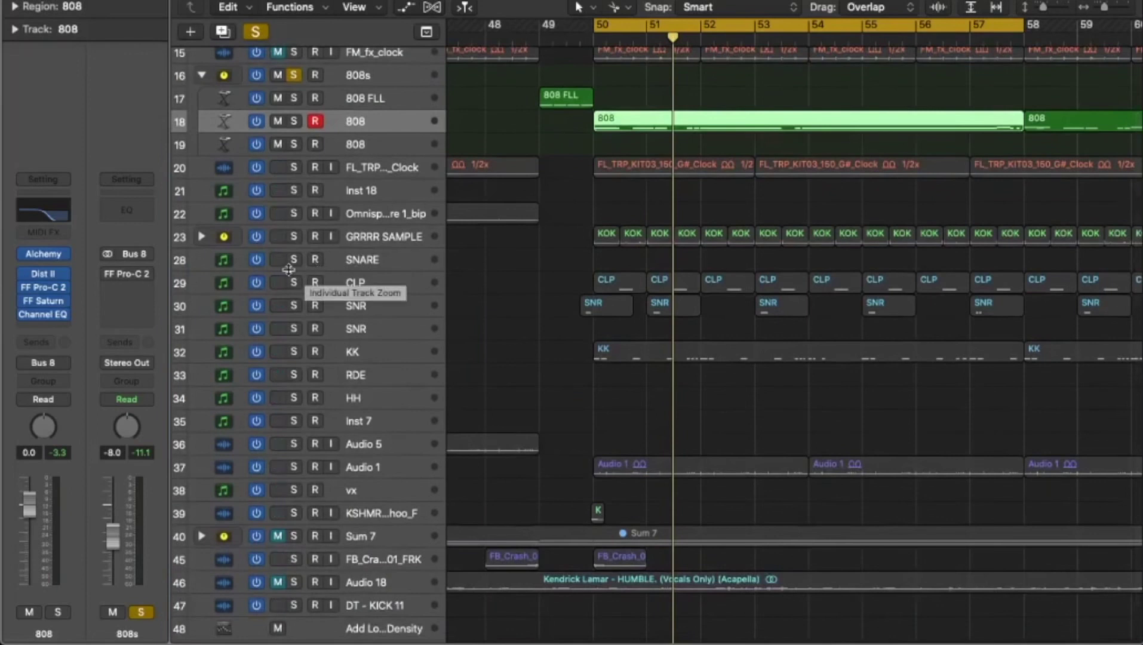
click(293, 284)
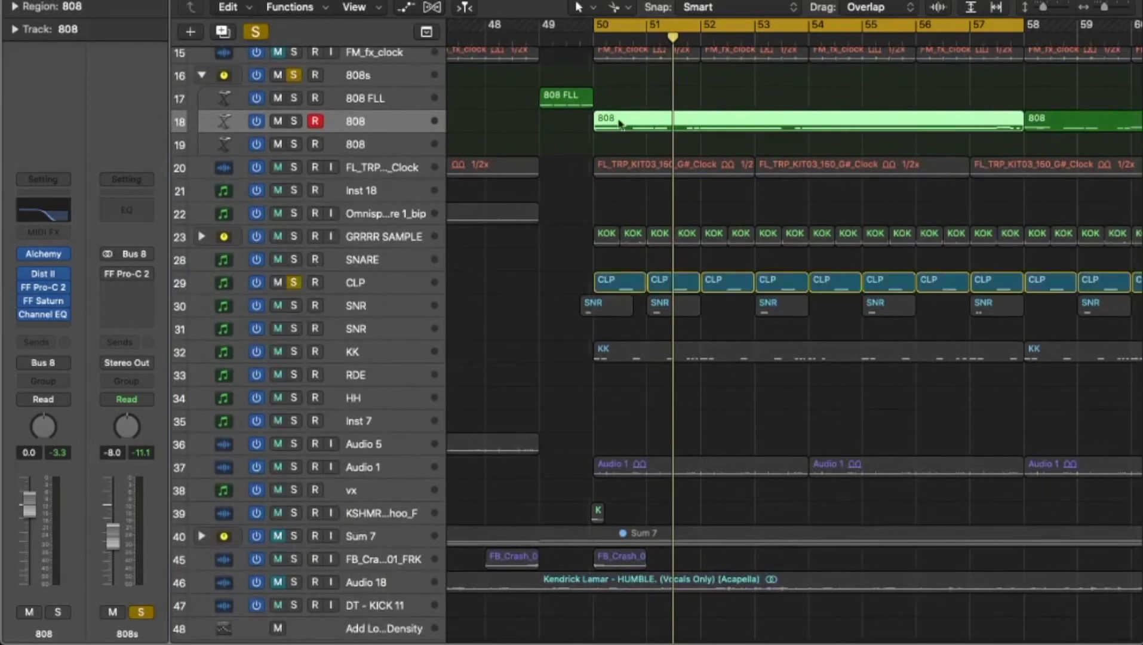
key(space)
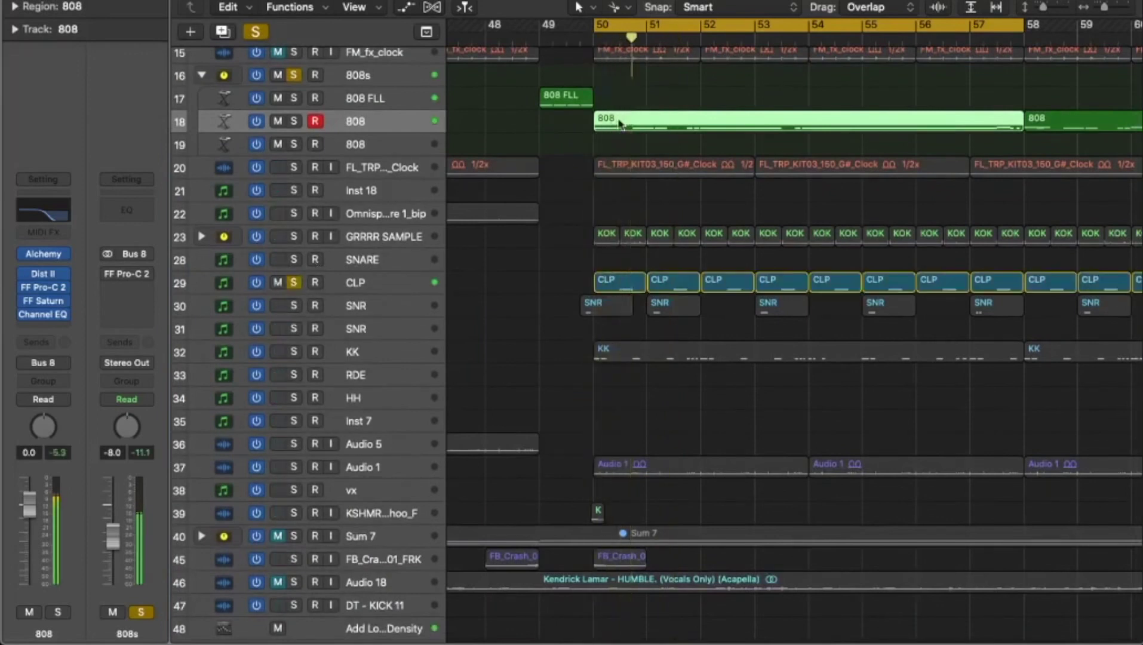
Step: Follow the 808 region's notes in the Piano Roll during playback, then close the editor and stop
double_click(619, 124)
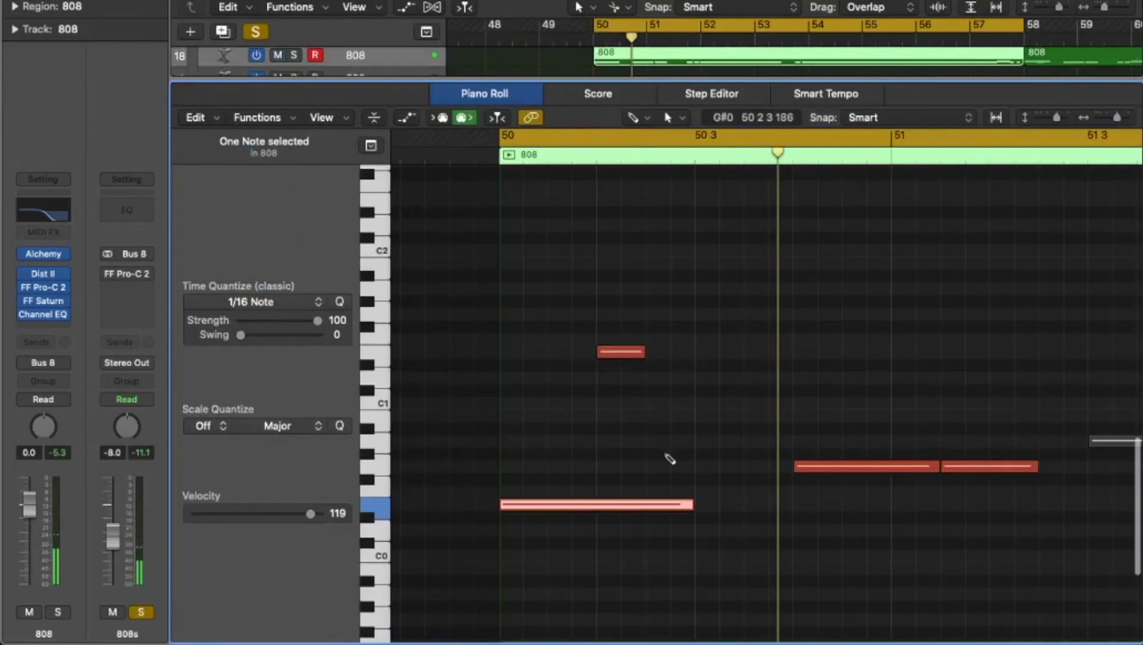
scroll(694, 466, down, 5)
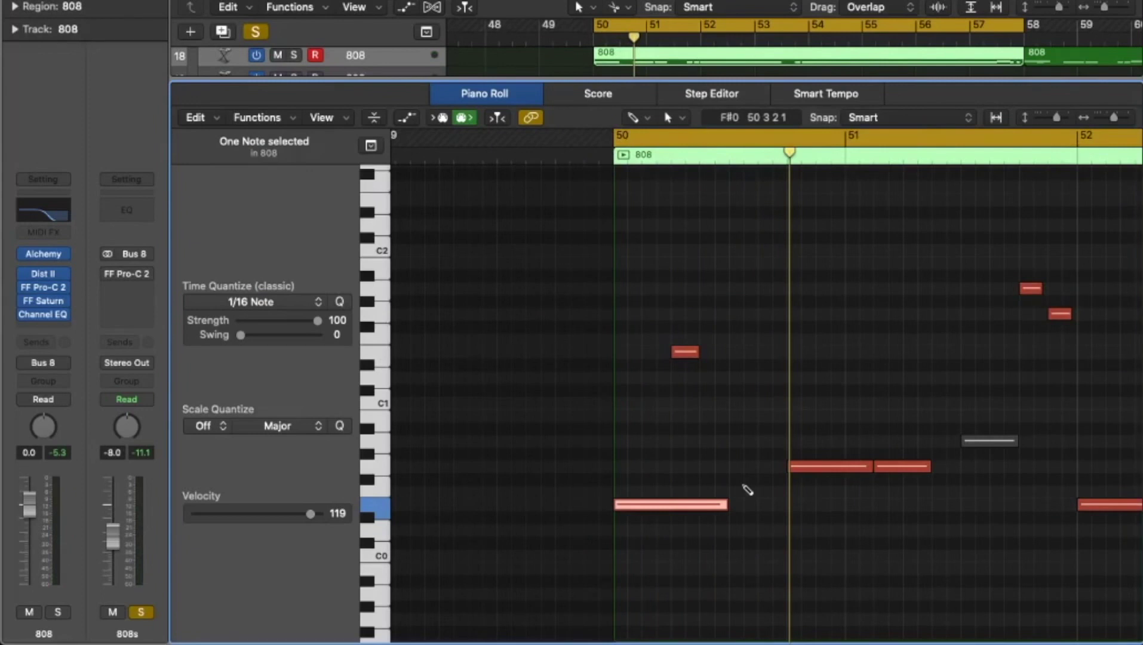
key(space)
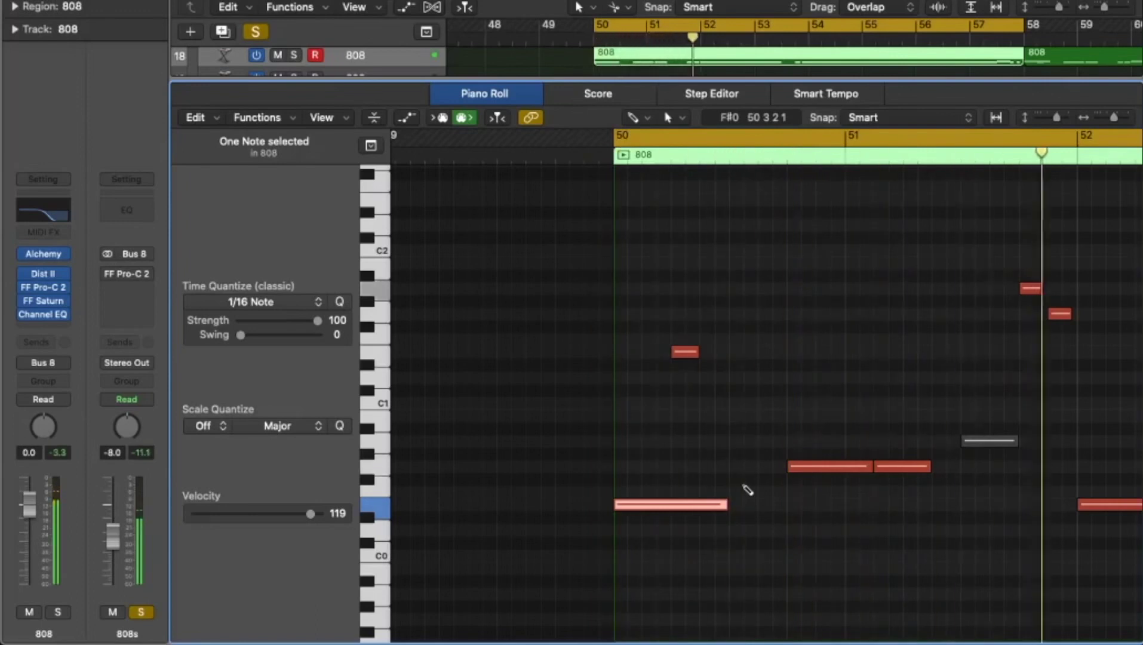
key(e)
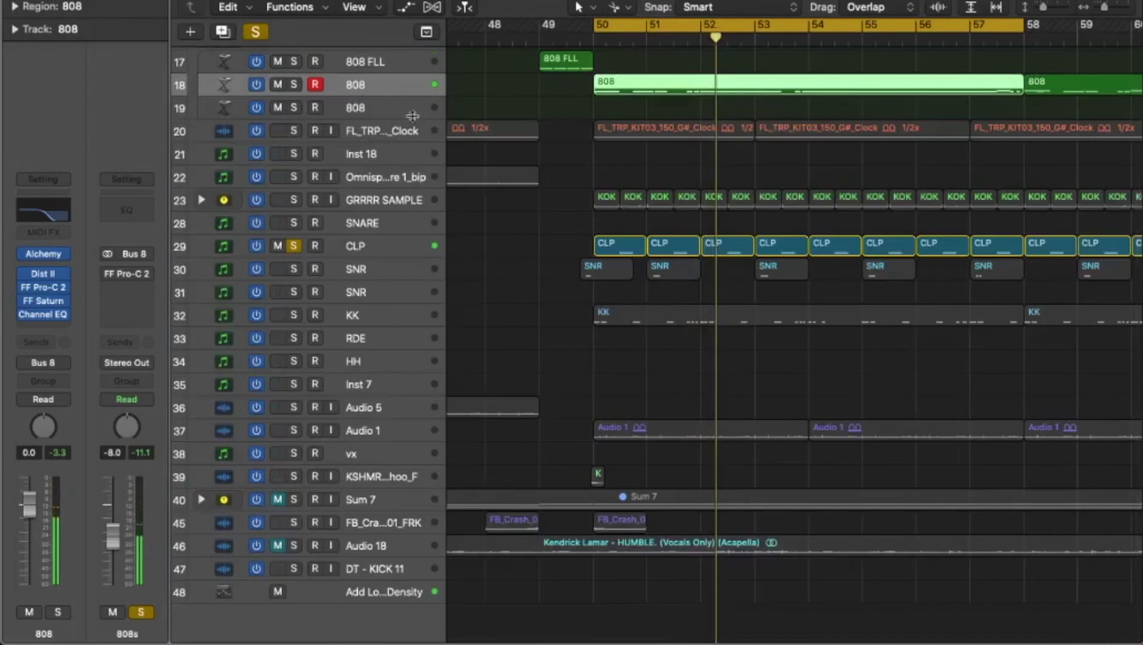
key(space)
Step: Clear the active solos, solo only the 808 track 18, and play it back
scroll(383, 96, up, 1)
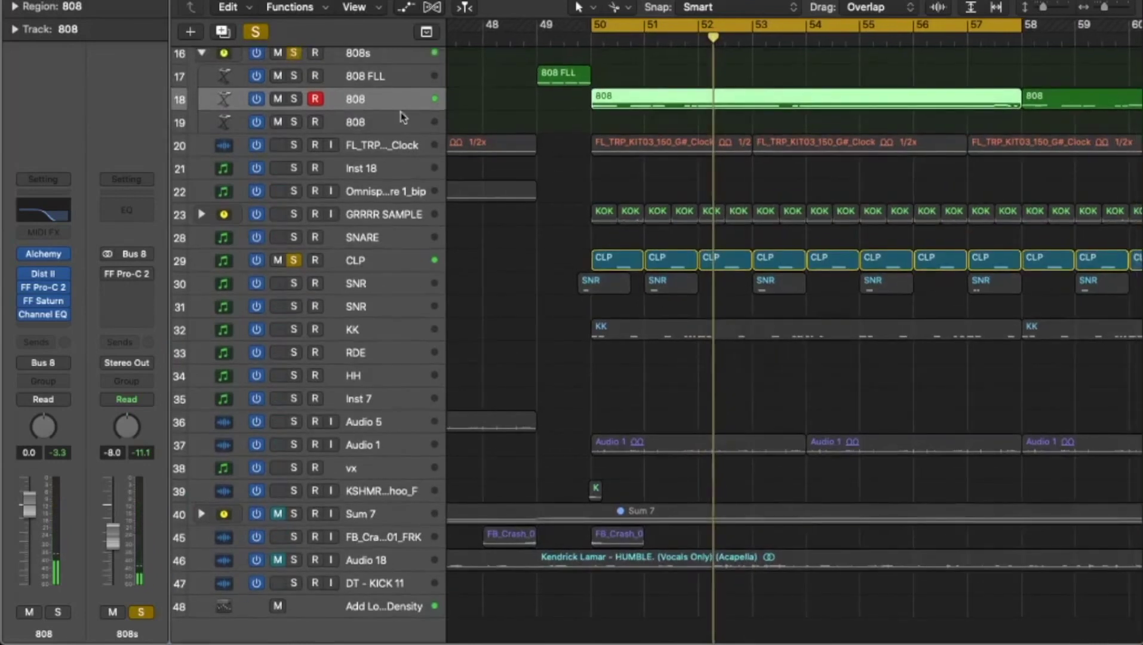
scroll(384, 111, up, 1)
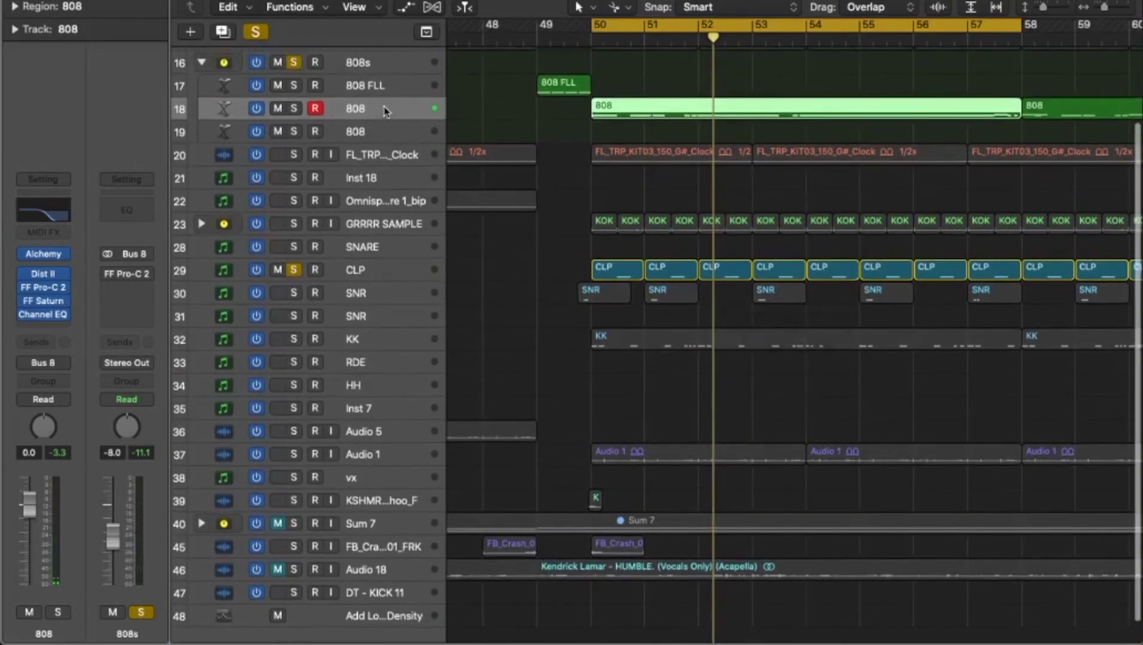
click(257, 33)
click(295, 109)
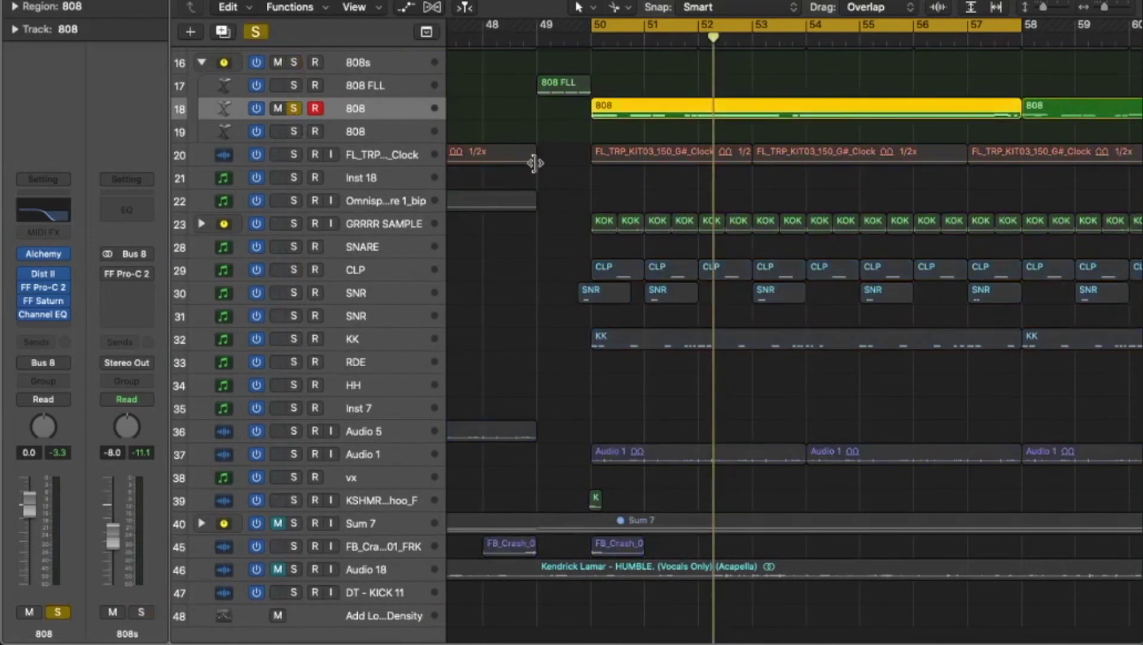
key(space)
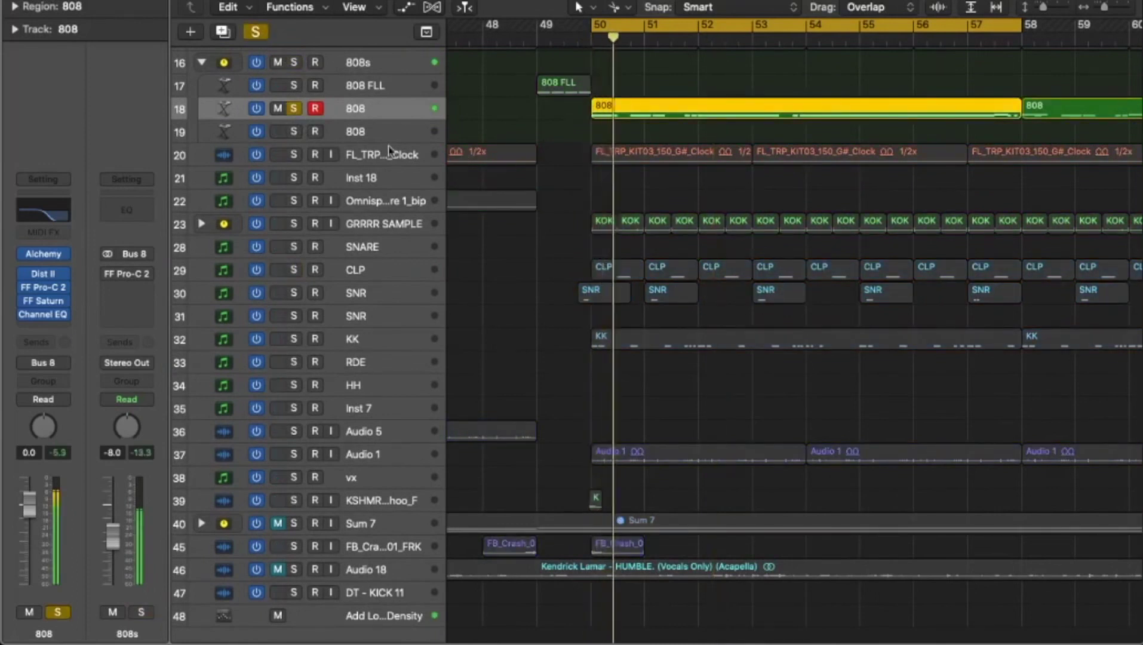
Step: Open Alchemy on the 808 track, view the sample import browser for source A, and cancel the import
click(43, 254)
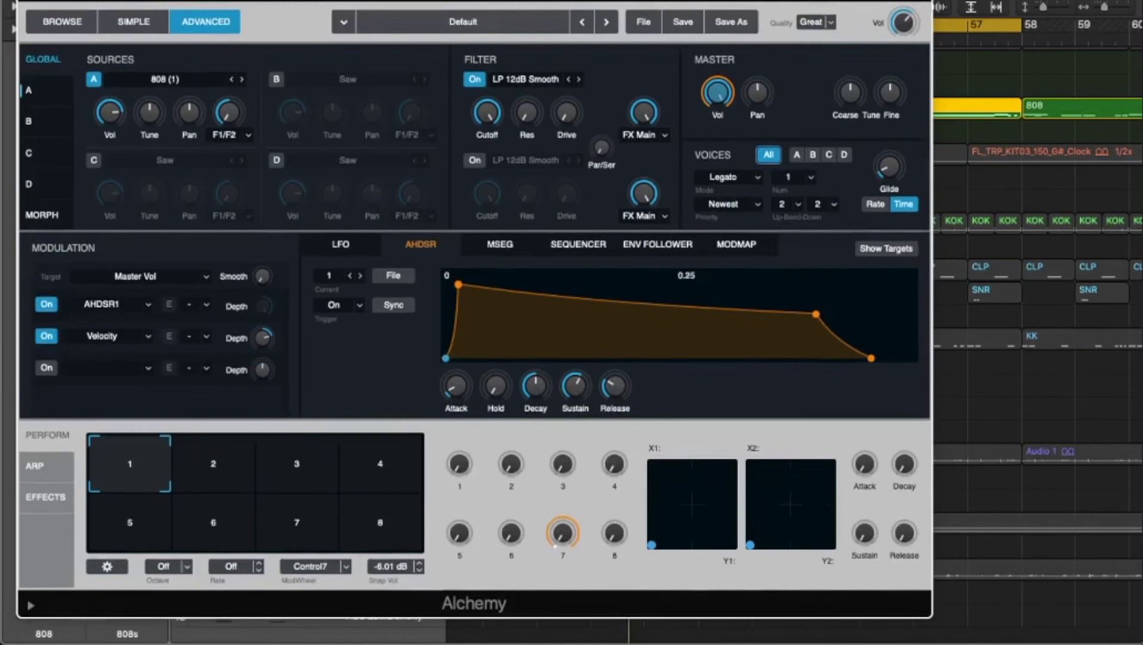
click(643, 23)
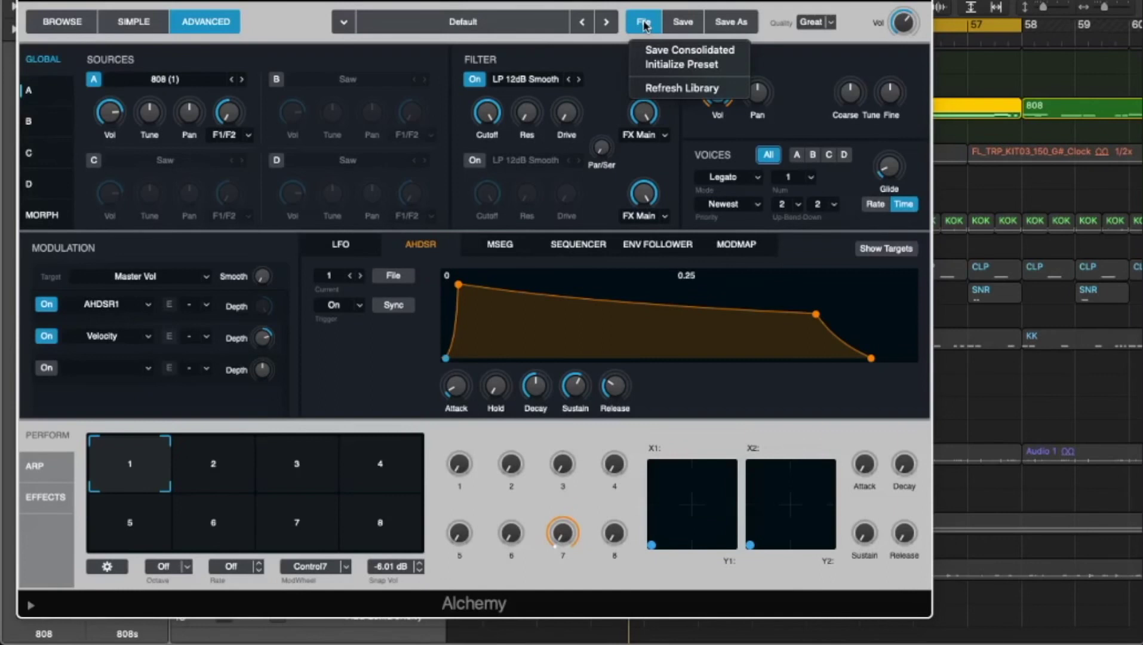
click(300, 23)
click(109, 112)
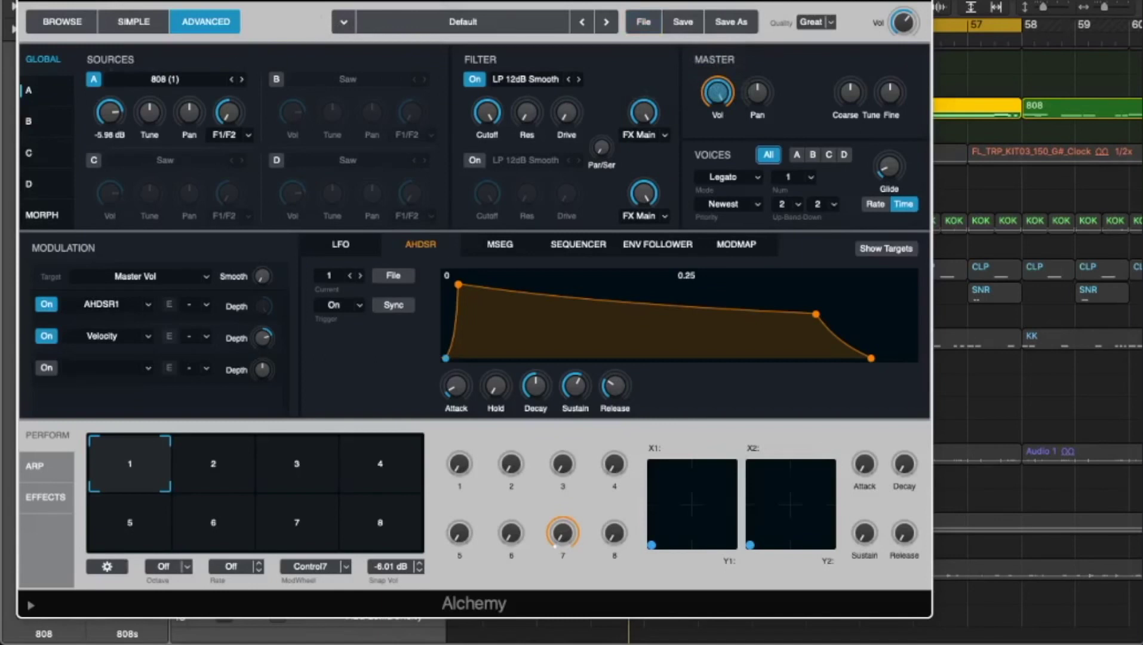
click(192, 80)
key(Escape)
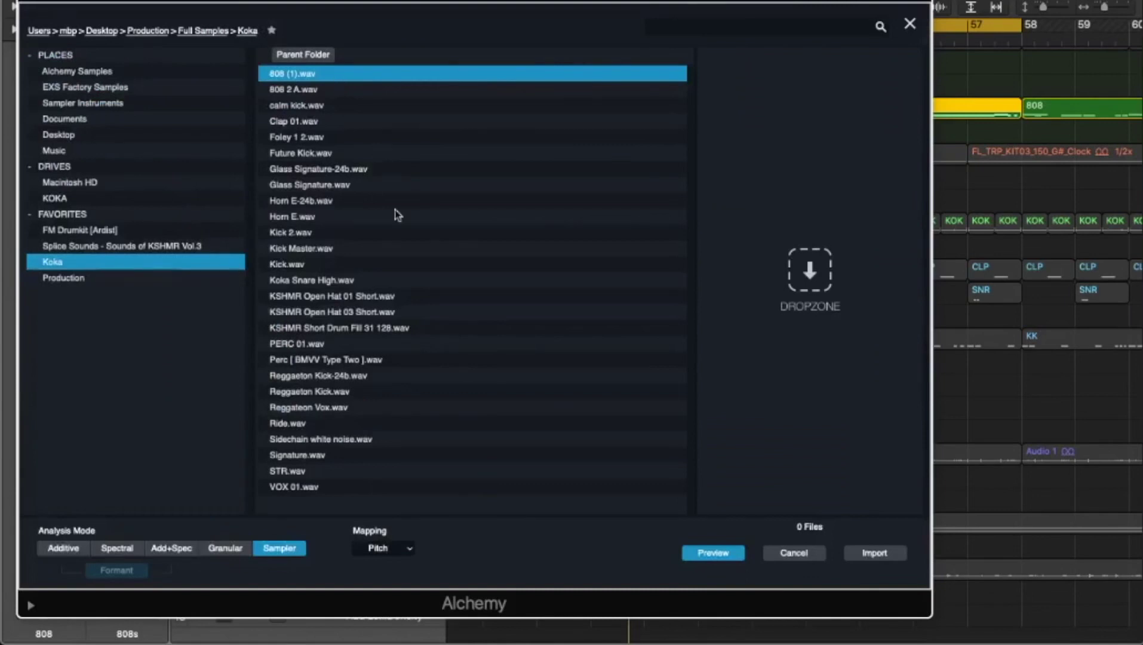
click(800, 557)
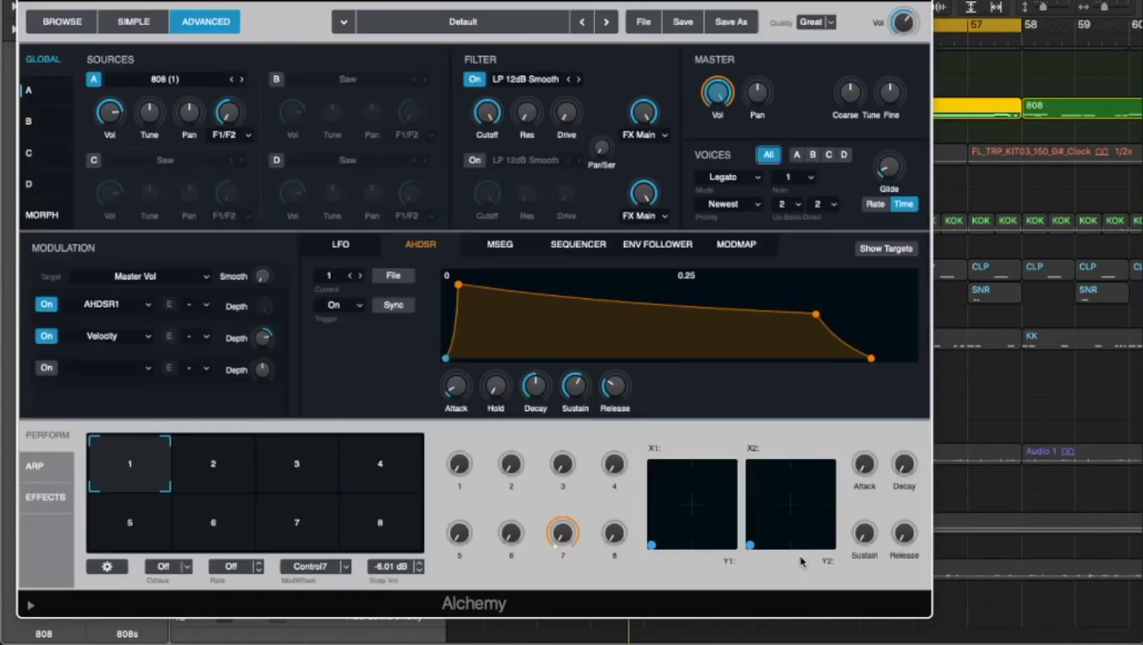
Step: Check Alchemy's voice mode and voice number options, keeping Legato and 1 voice
click(734, 177)
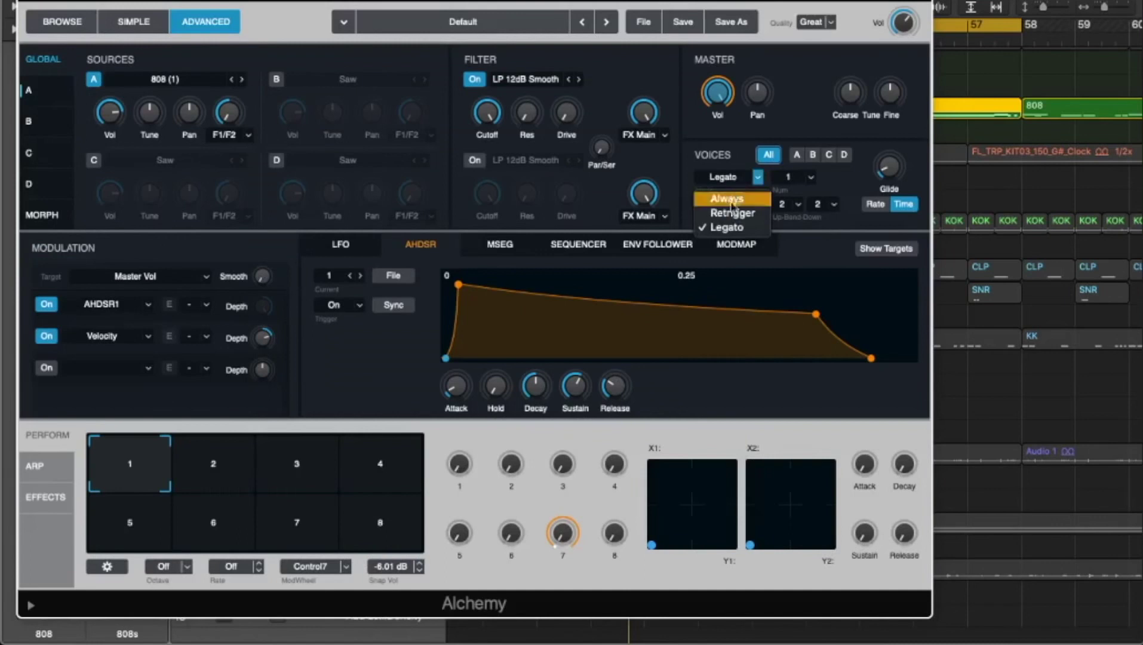
click(734, 235)
click(793, 178)
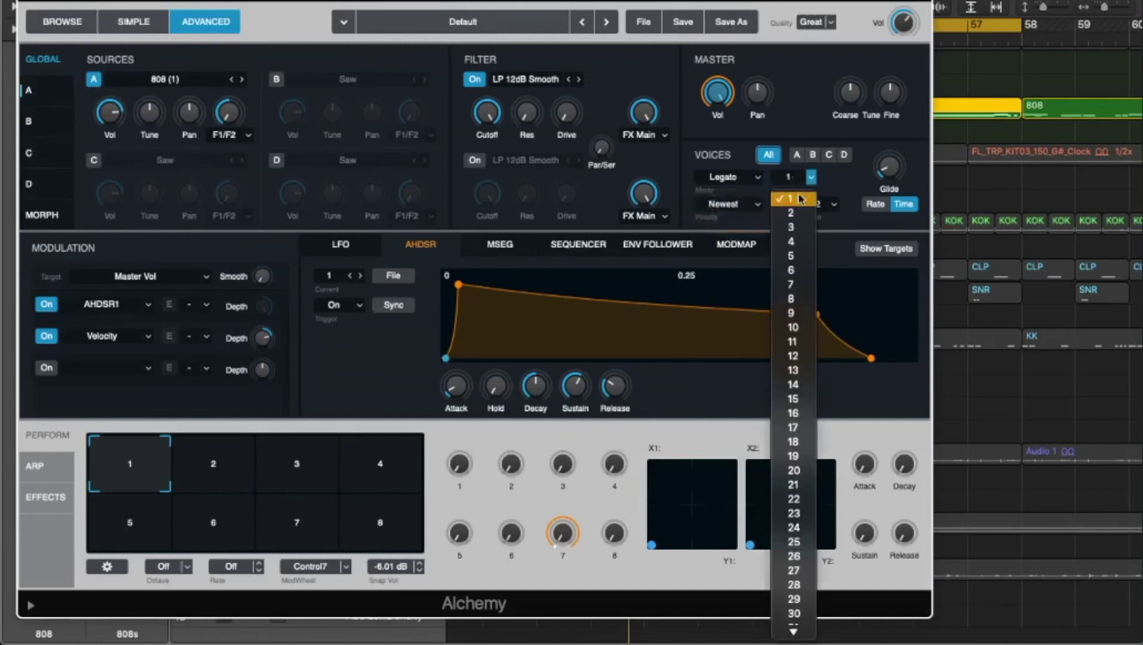
click(849, 179)
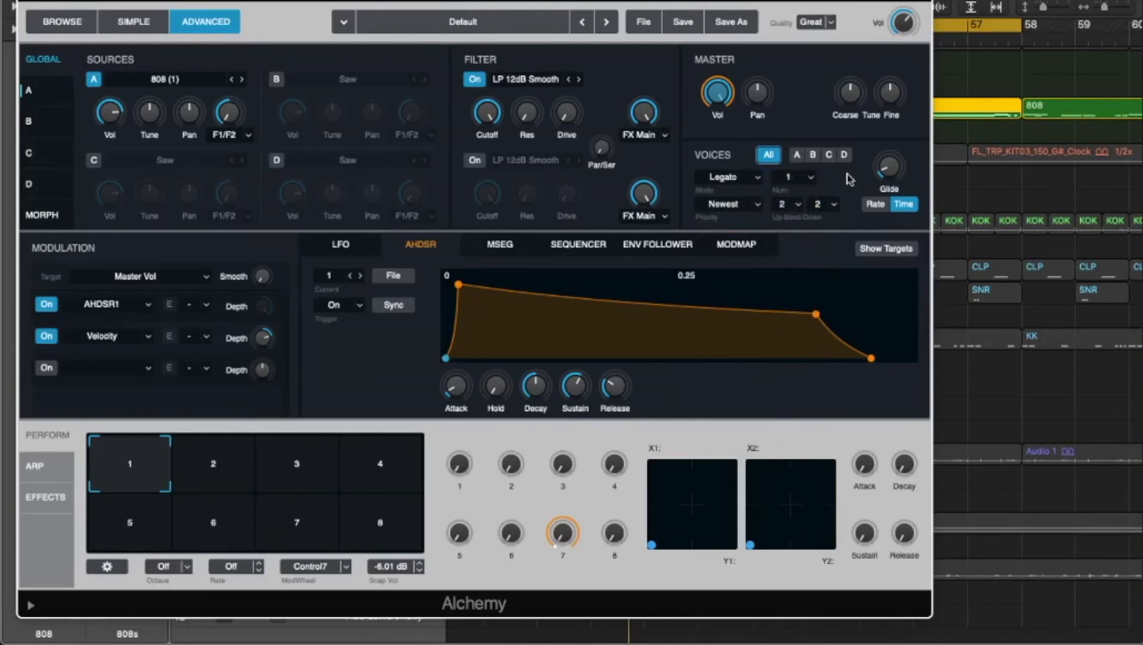
Step: Switch Alchemy's glide to Rate, adjust the glide amount, and close the instrument
mouse_move(878, 176)
drag(892, 177, 881, 159)
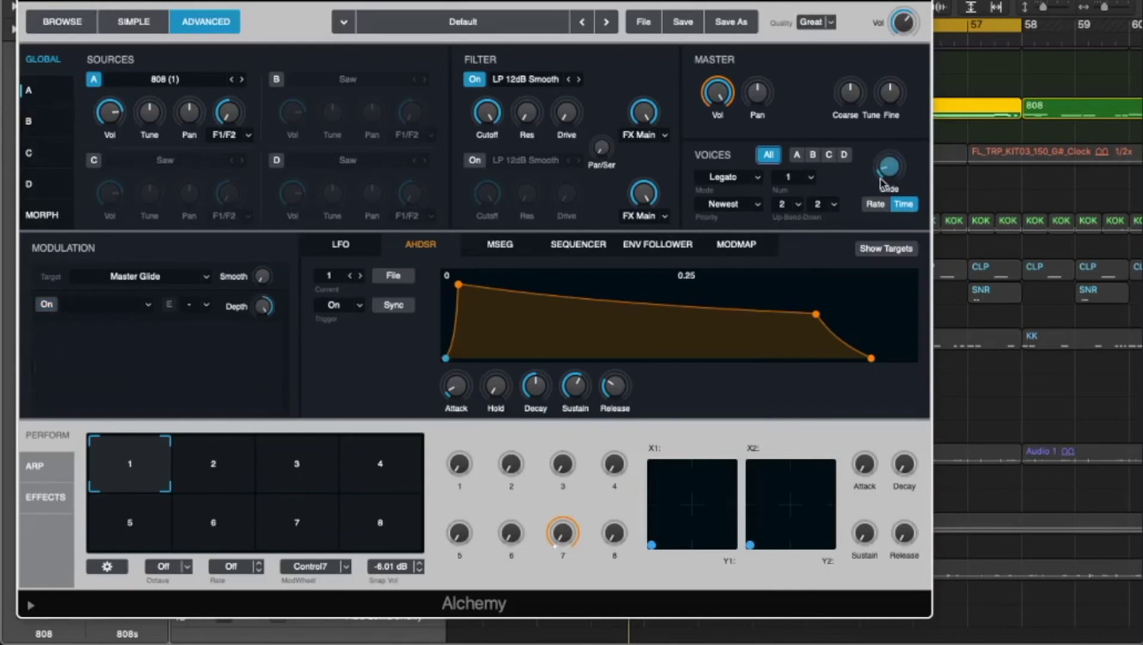
drag(888, 177, 889, 168)
click(875, 205)
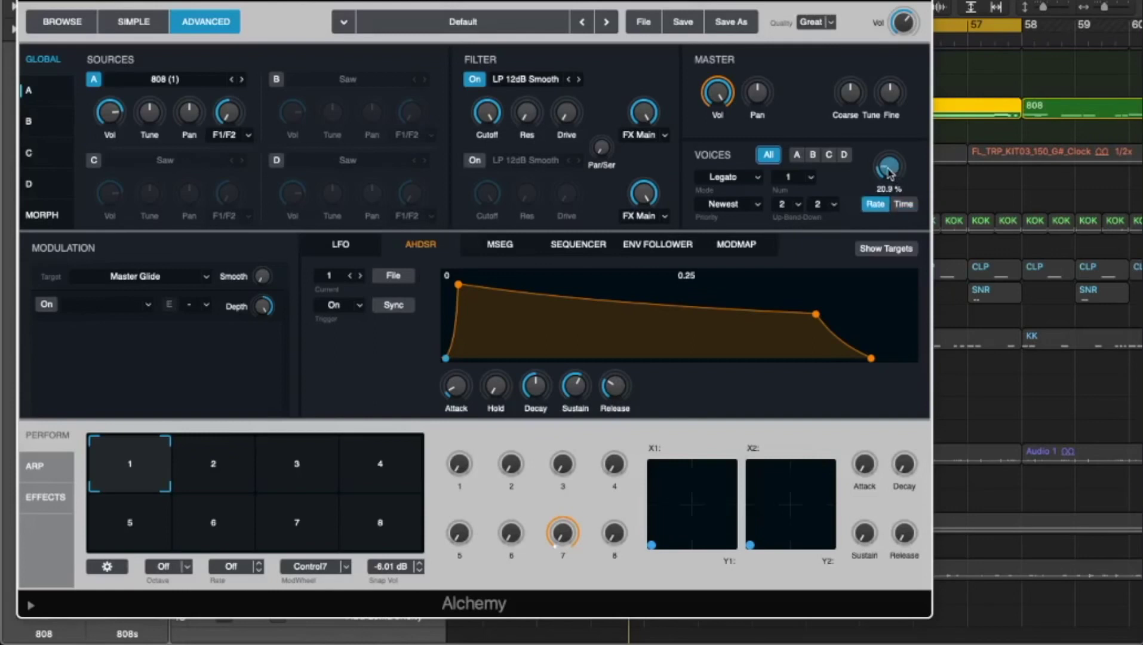
drag(886, 132, 886, 123)
drag(878, 131, 877, 157)
scroll(458, 392, down, 1)
key(super+w)
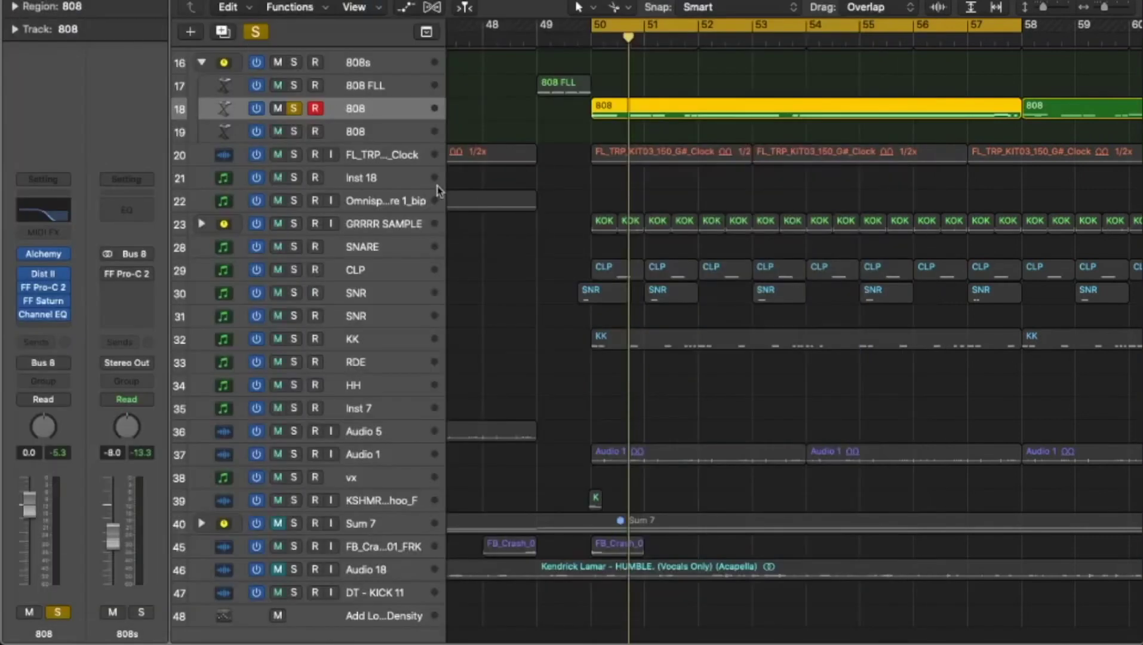
Step: Insert a stereo FF Pro-C 2 compressor in the free effect slot after Channel EQ on the 808 track
click(47, 327)
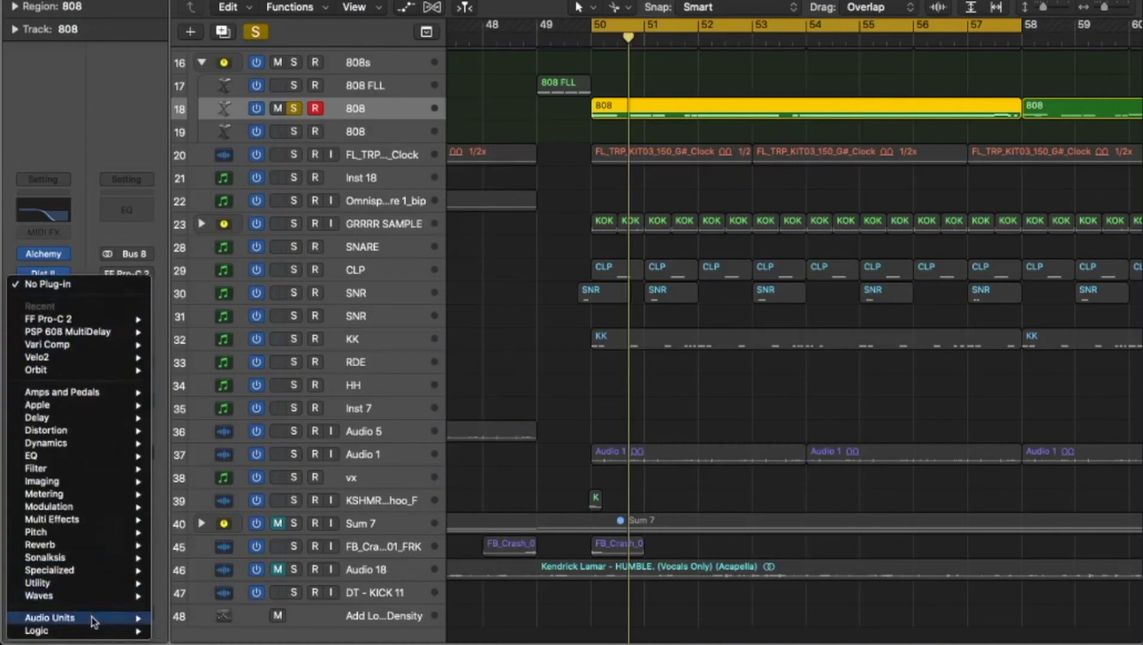
mouse_move(90, 618)
mouse_move(266, 429)
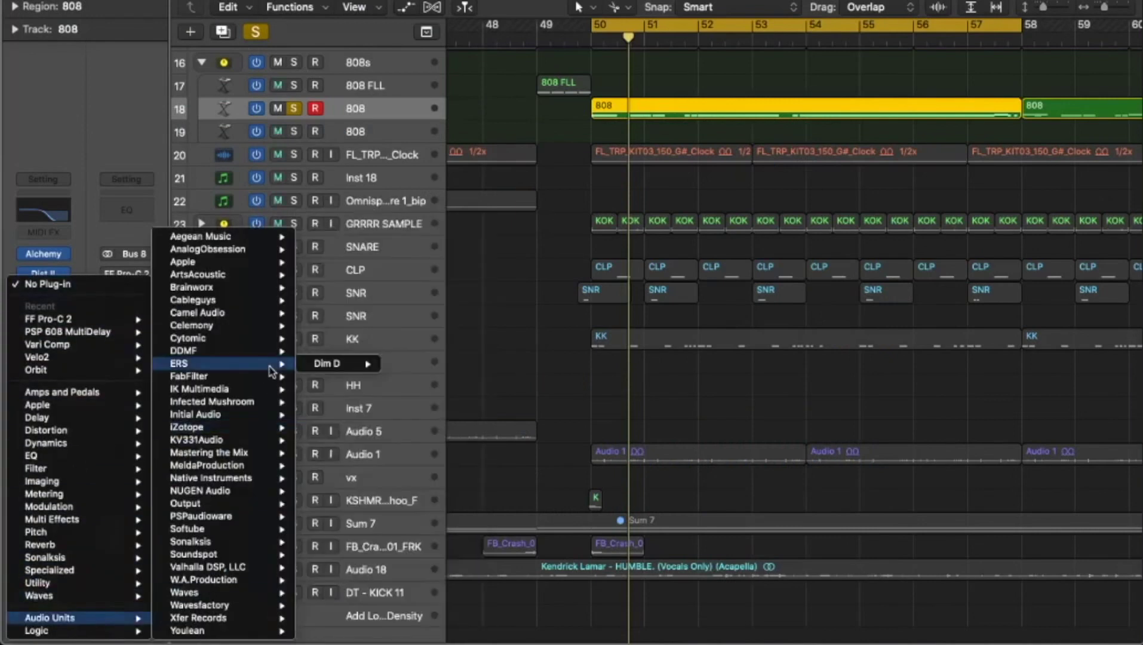
mouse_move(271, 380)
mouse_move(418, 388)
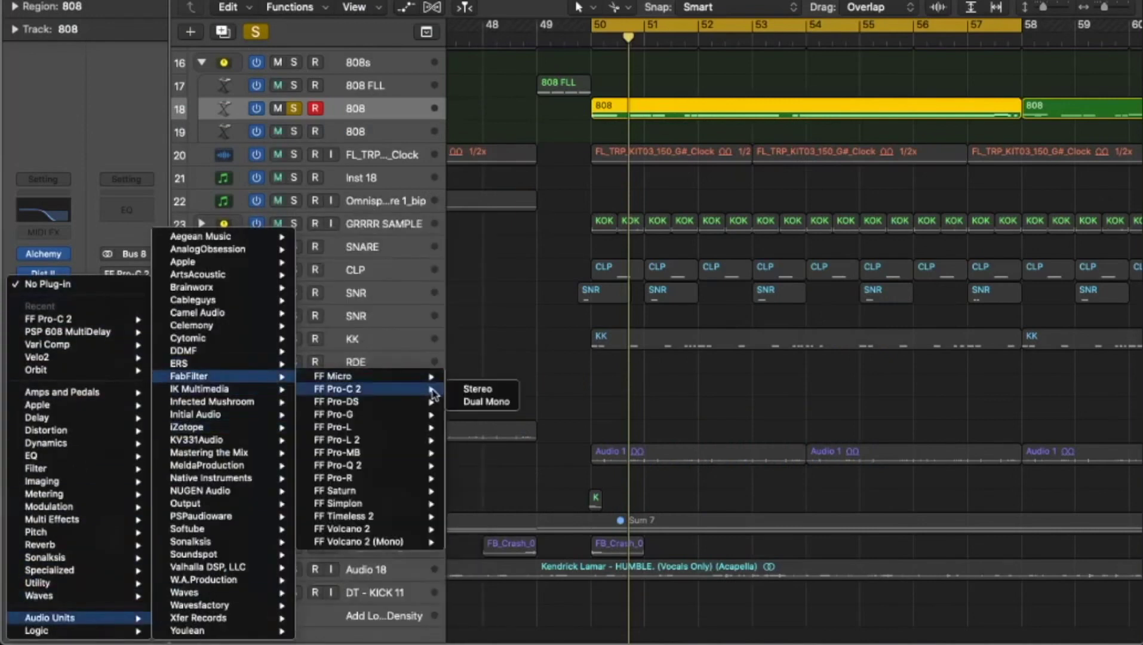
click(469, 391)
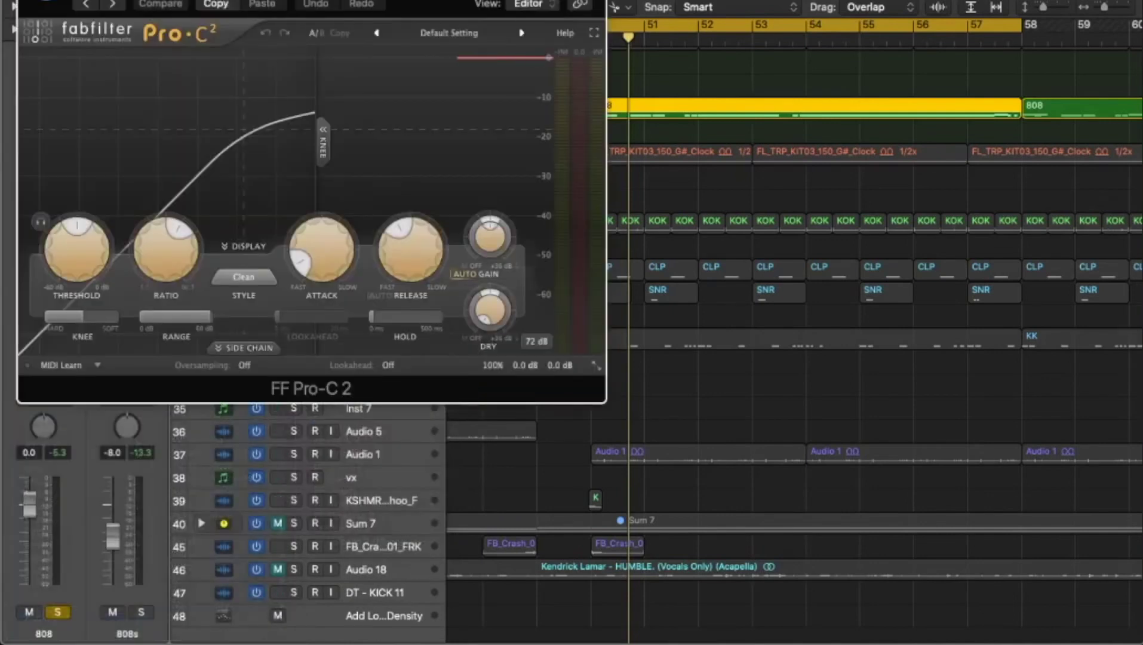
Step: Set the compressor's side chain source to CLP (Inst 10), switch its side chain to external, and start playback
click(537, 3)
mouse_move(558, 33)
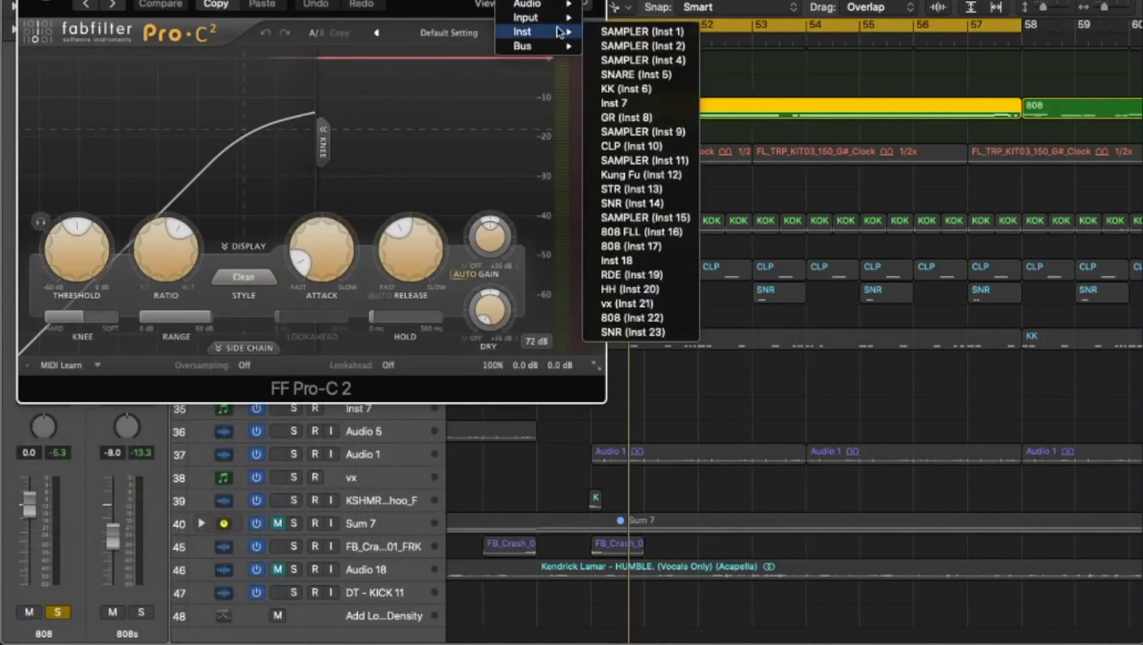
click(637, 149)
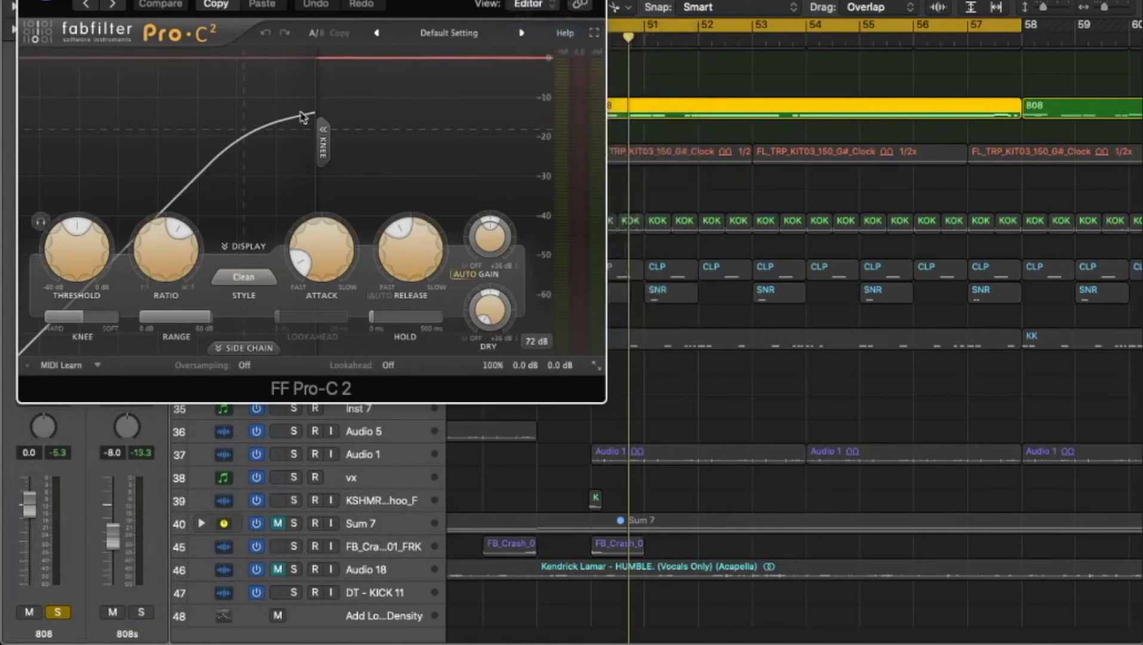
click(239, 348)
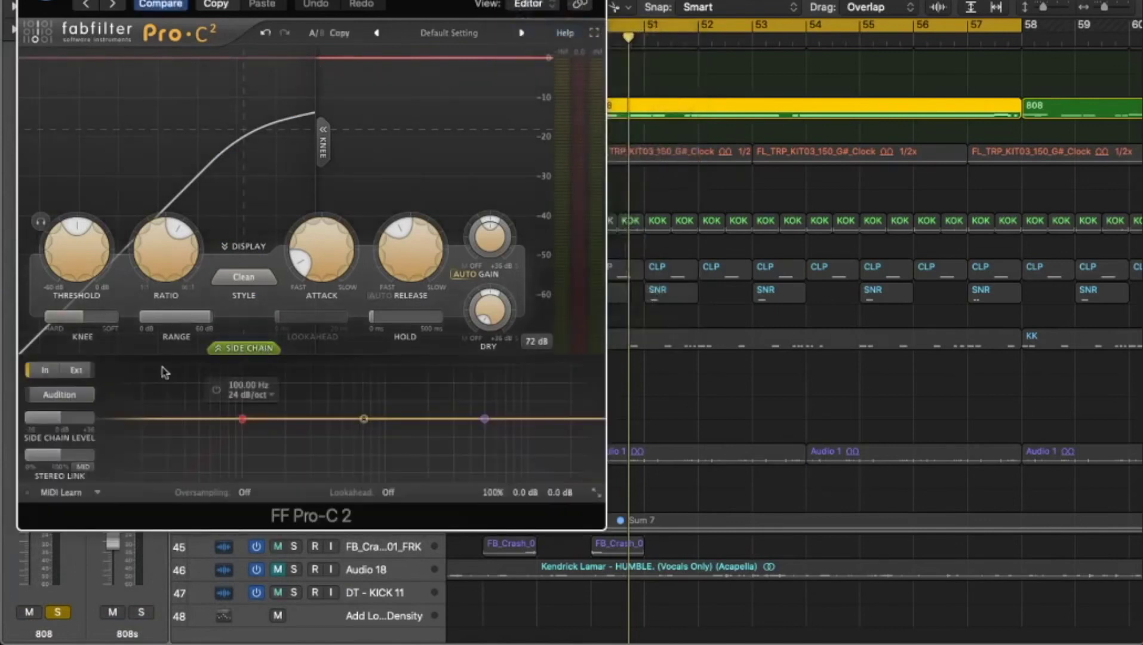
key(space)
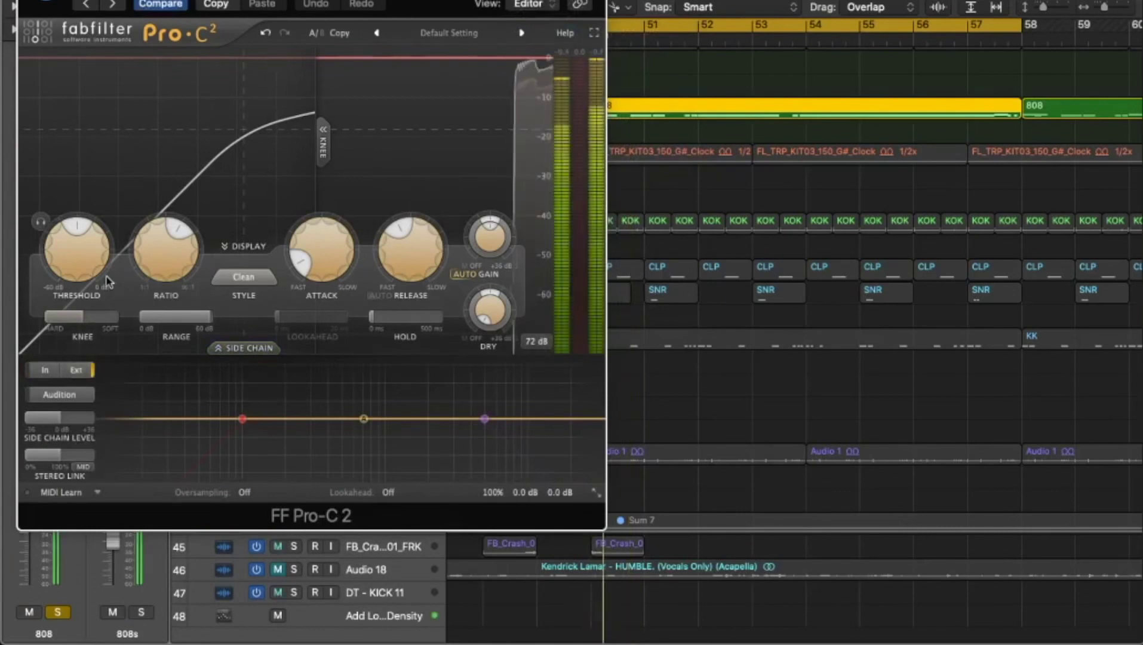
Step: Solo the CLP track alongside the 808 and lower the Pro-C 2 threshold to about -21.85 dB
drag(296, 0, 850, 17)
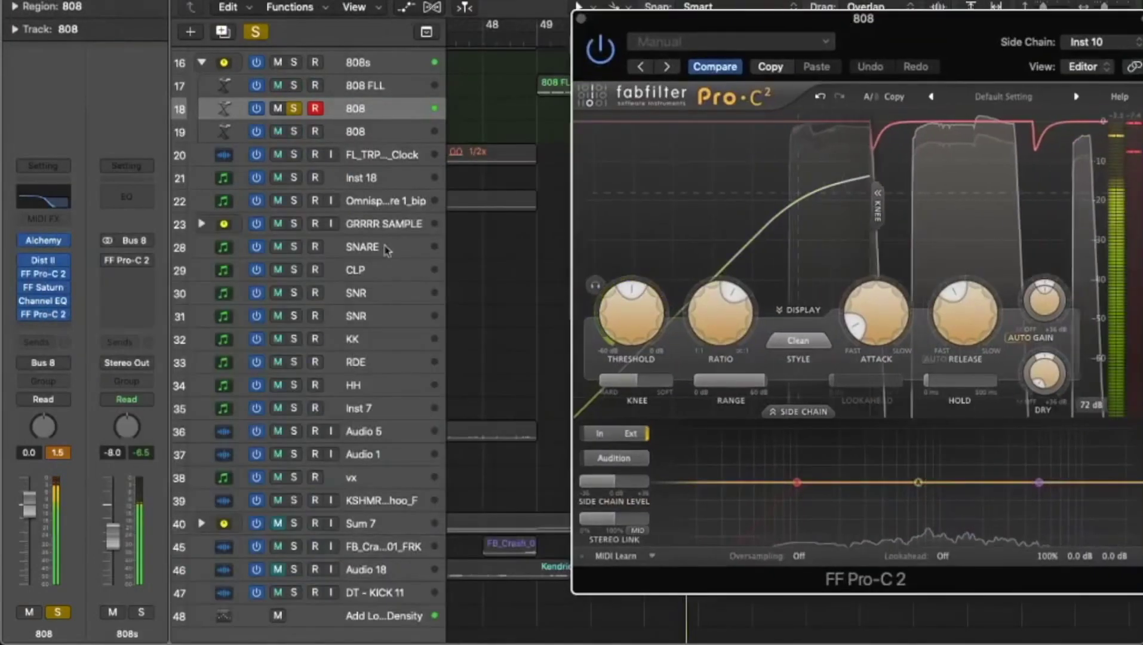
click(294, 270)
drag(818, 23, 616, 22)
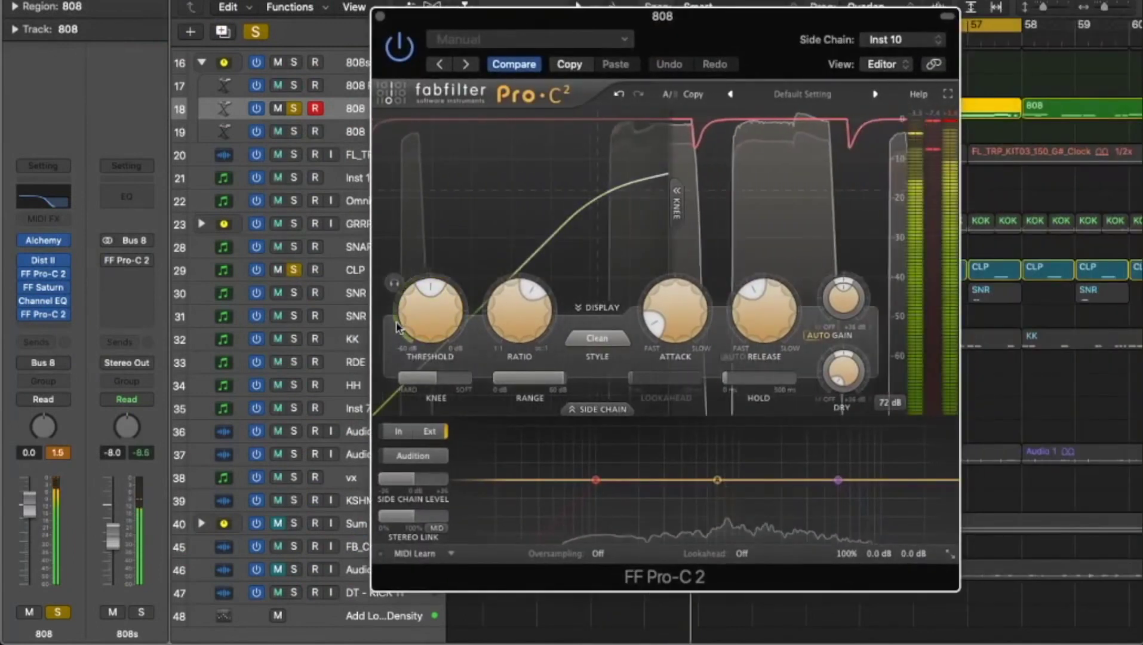
drag(401, 342, 415, 340)
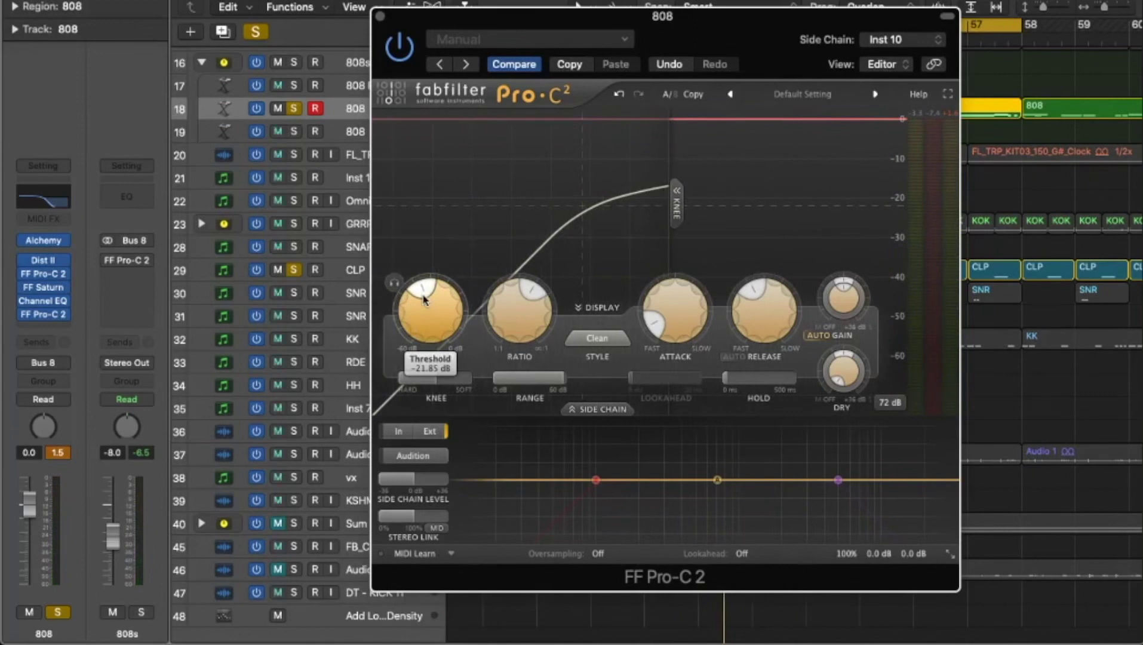
Step: Close the compressor and remove the last FF Pro-C 2 from the 808 track's effect chain
click(381, 18)
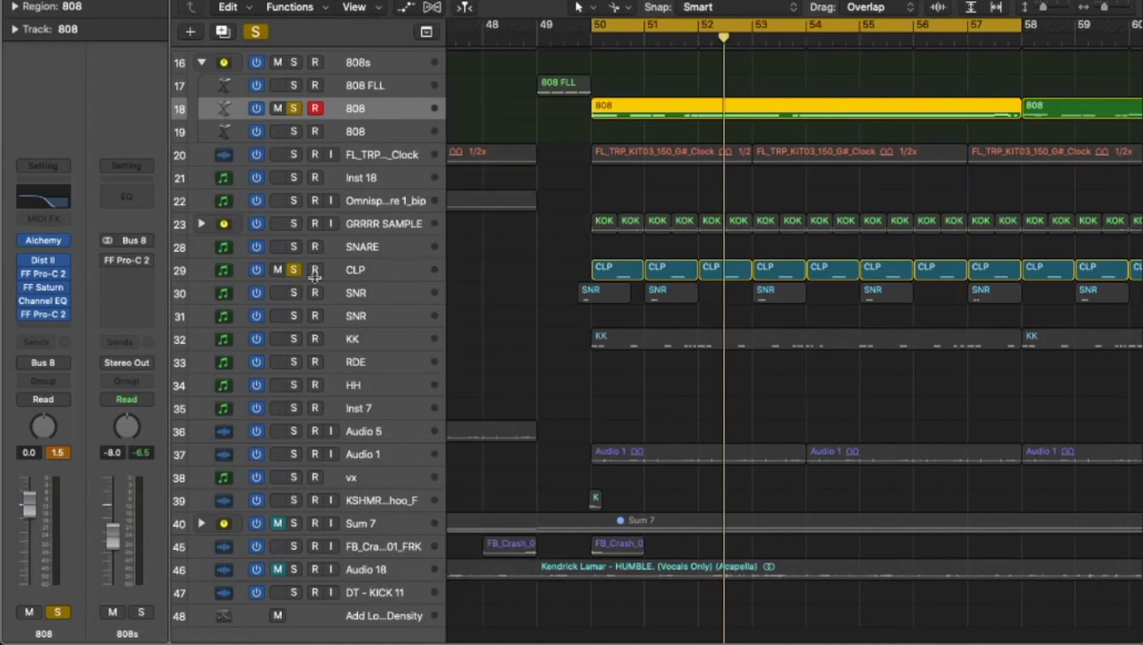
click(64, 319)
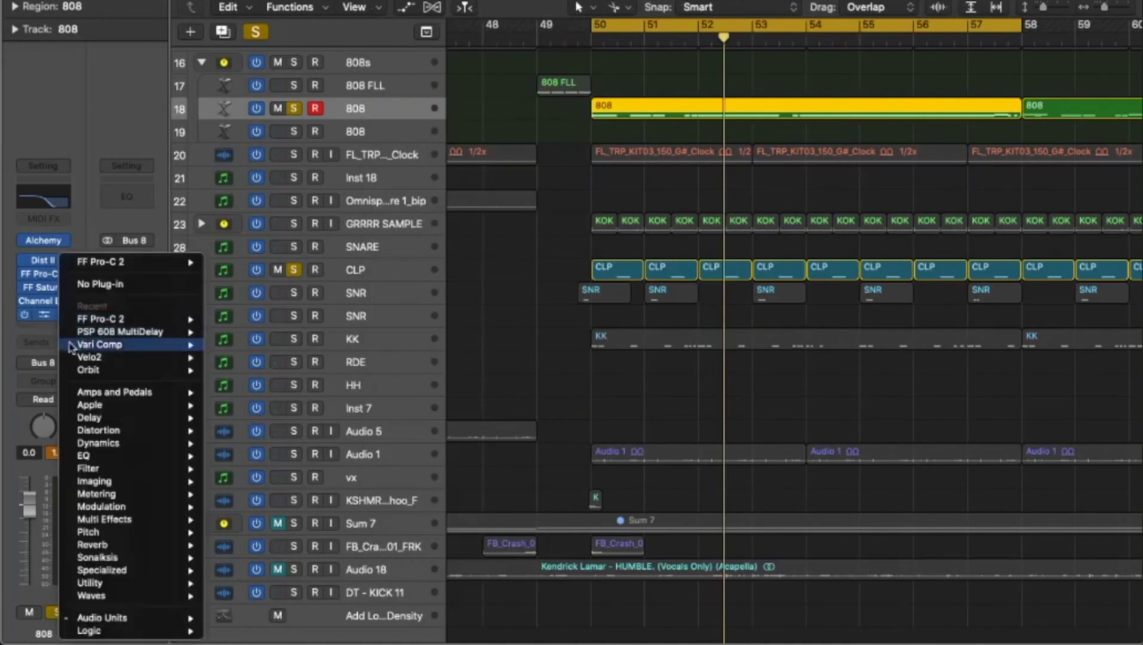
click(646, 128)
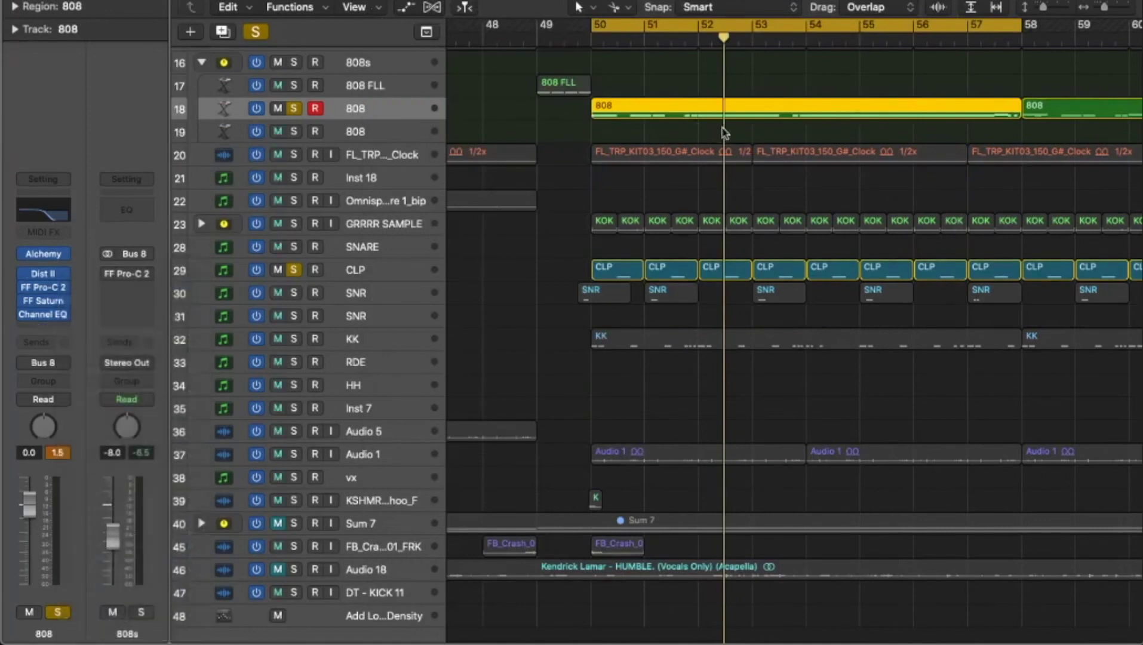
Step: Clear all active solos and play the full arrangement
key(super+Left)
scroll(735, 127, up, 1)
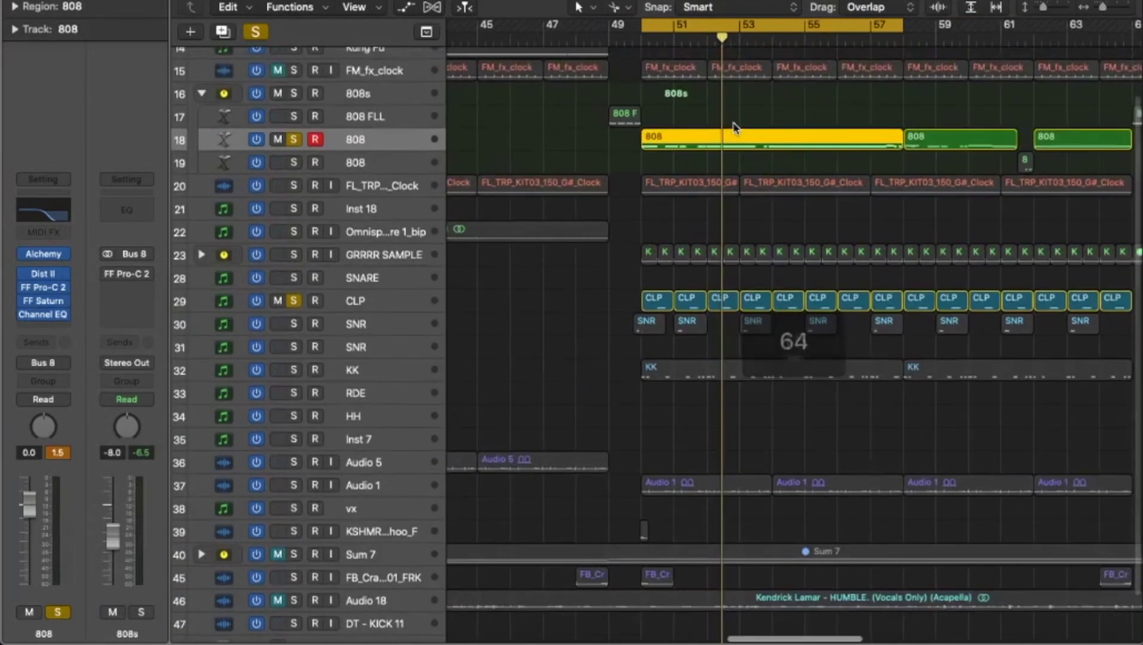
click(256, 33)
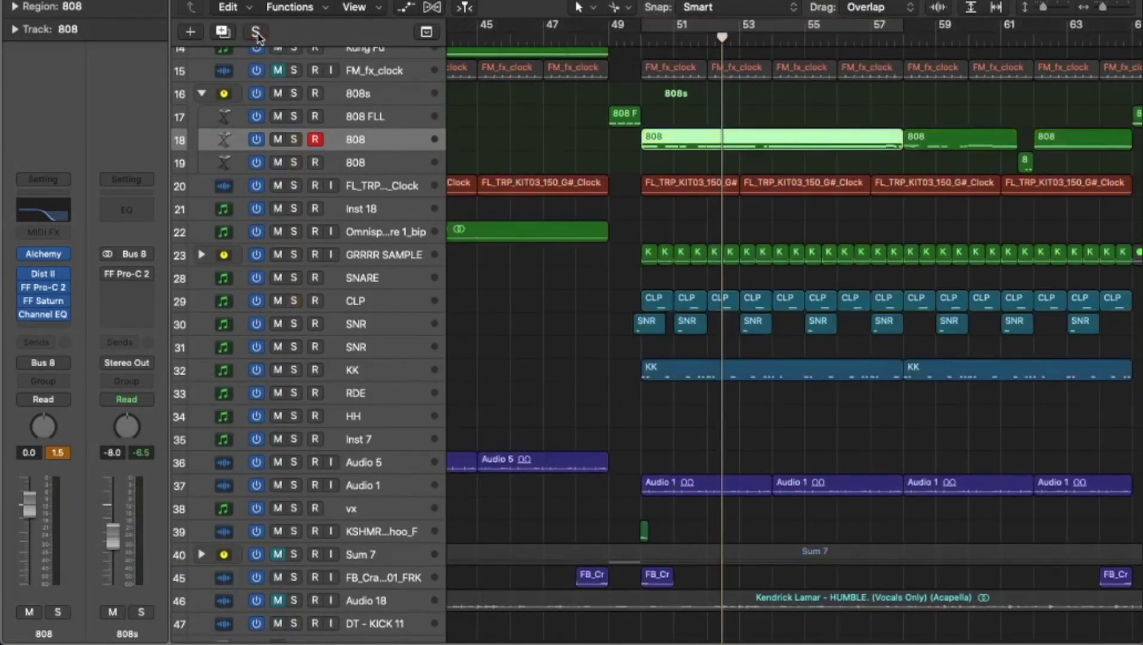
scroll(728, 212, up, 4)
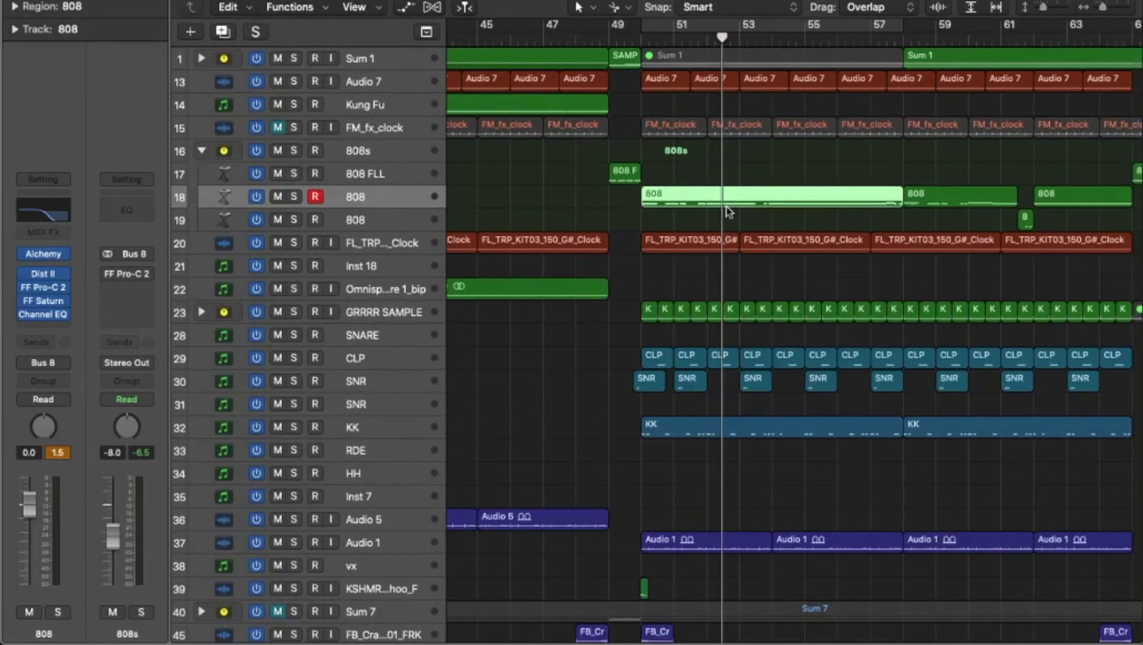
key(space)
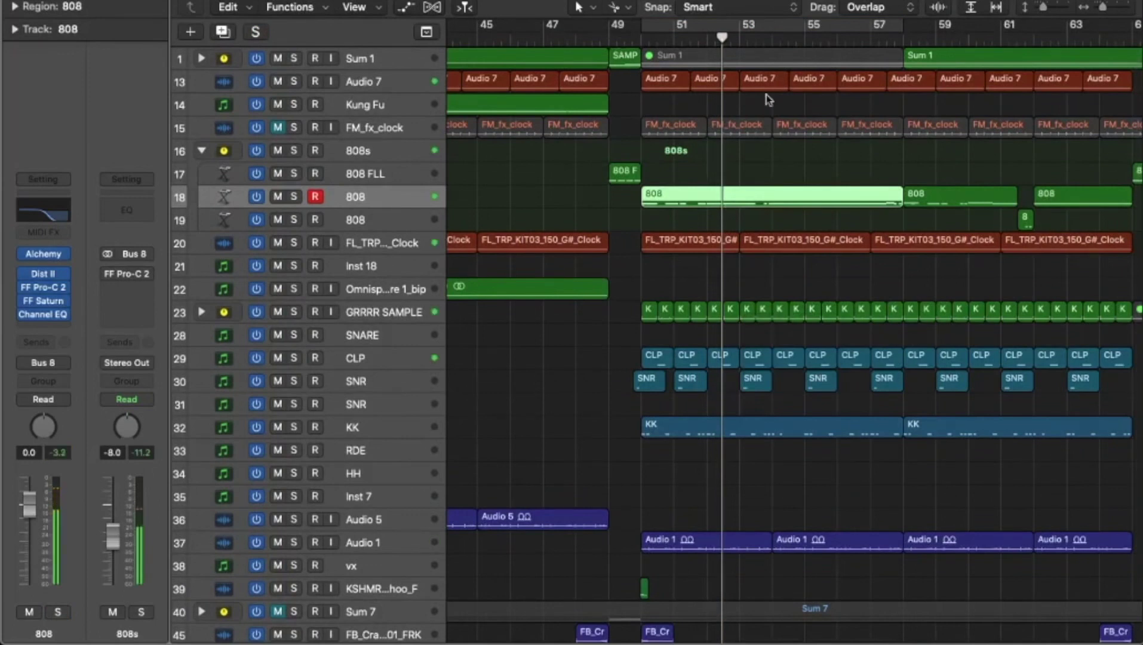
Step: Set the cycle range to end at bar 81 and play the section starting around bar 66
scroll(862, 72, right, 10)
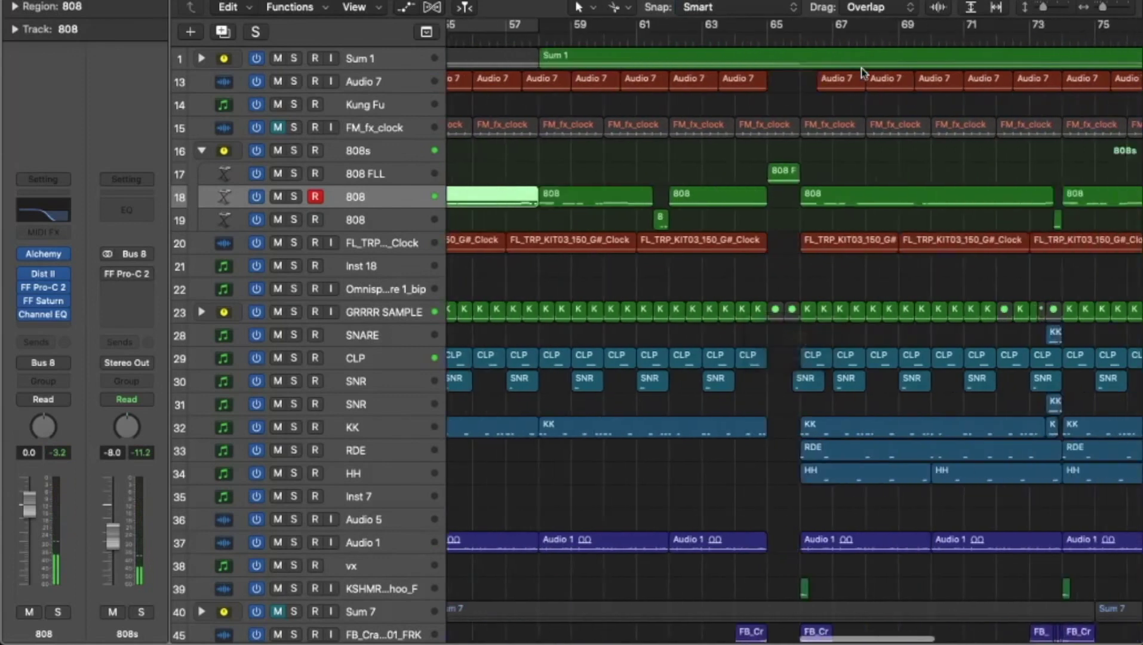
drag(638, 27, 1128, 106)
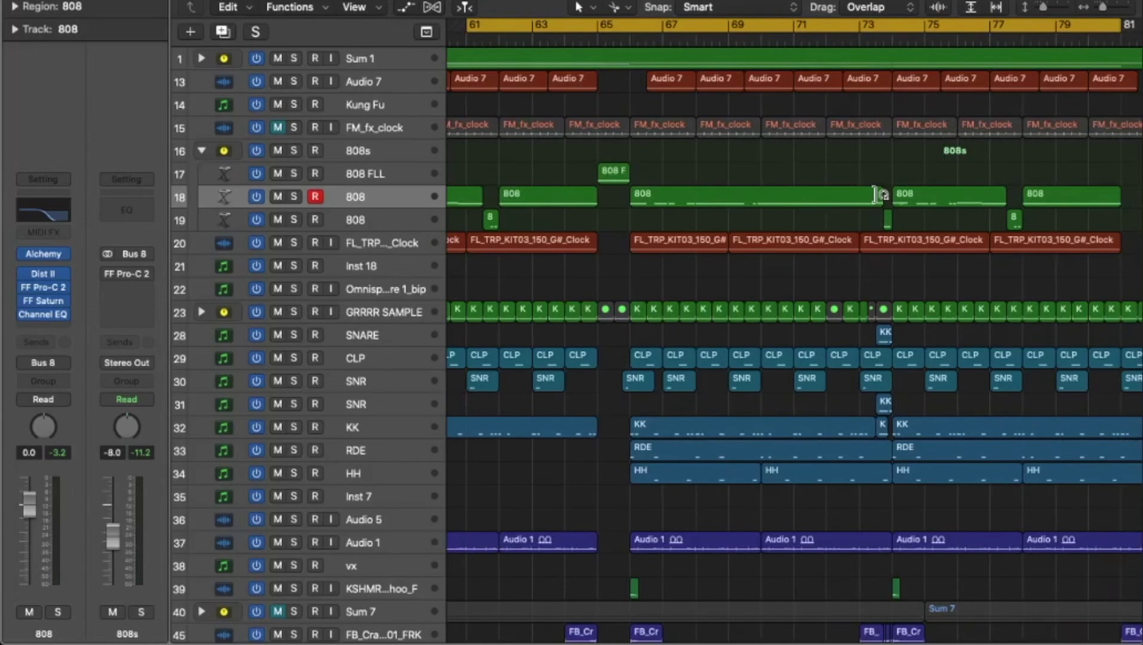
key(space)
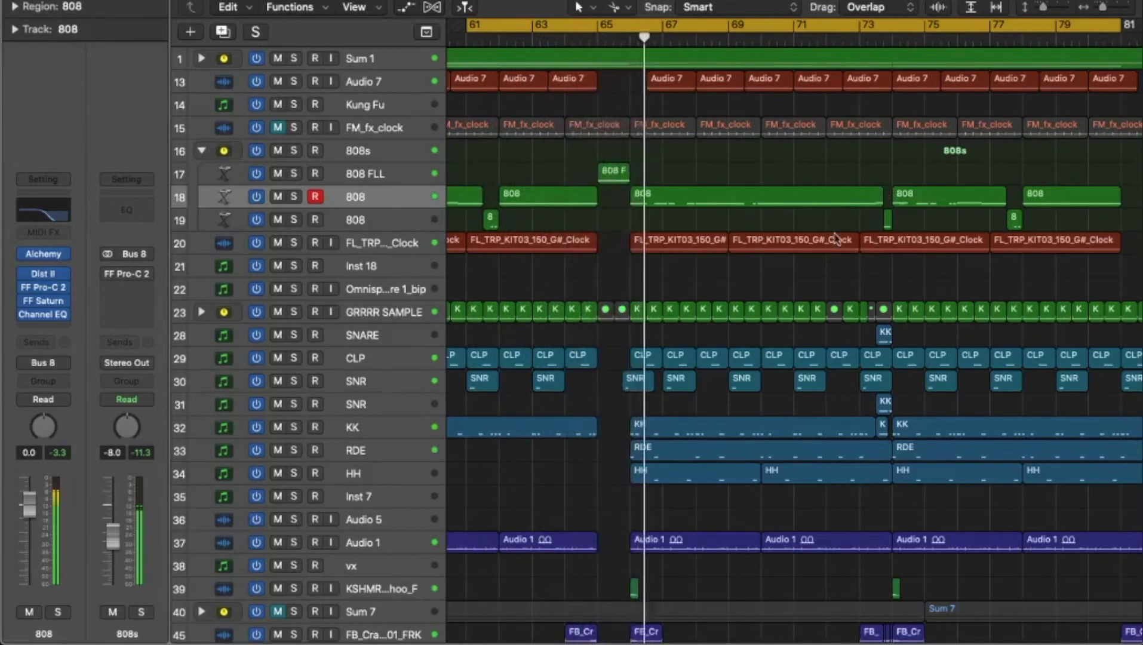
Step: Expand the Sum 1 and GRRRR SAMPLE track stacks and review their regions during playback
scroll(835, 239, down, 5)
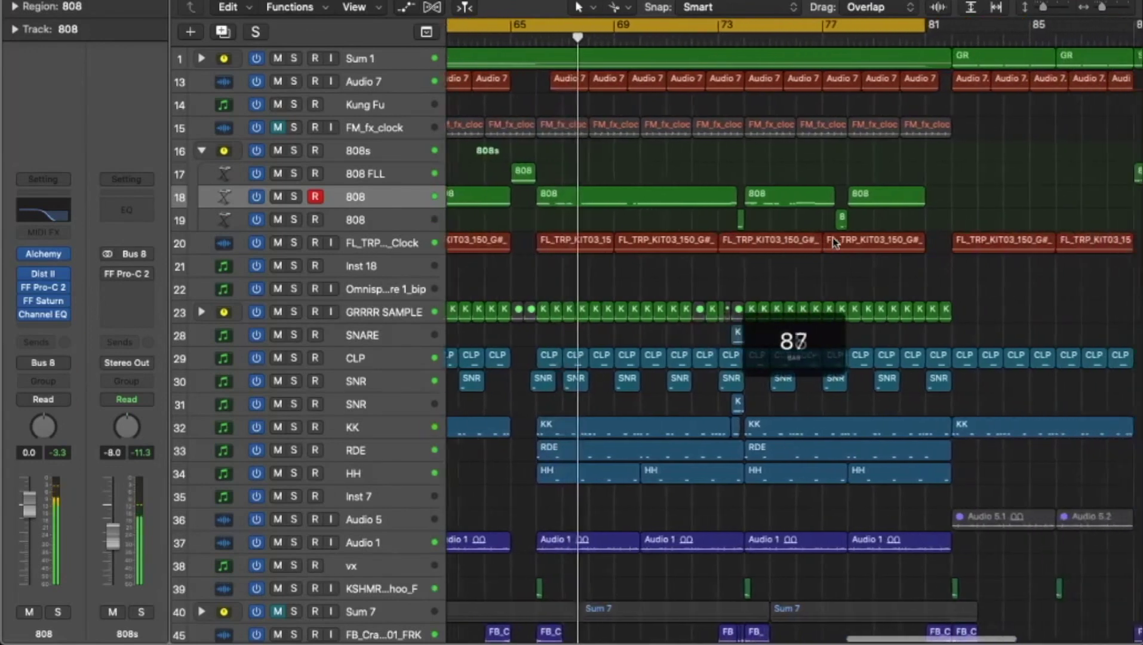
scroll(835, 242, right, 3)
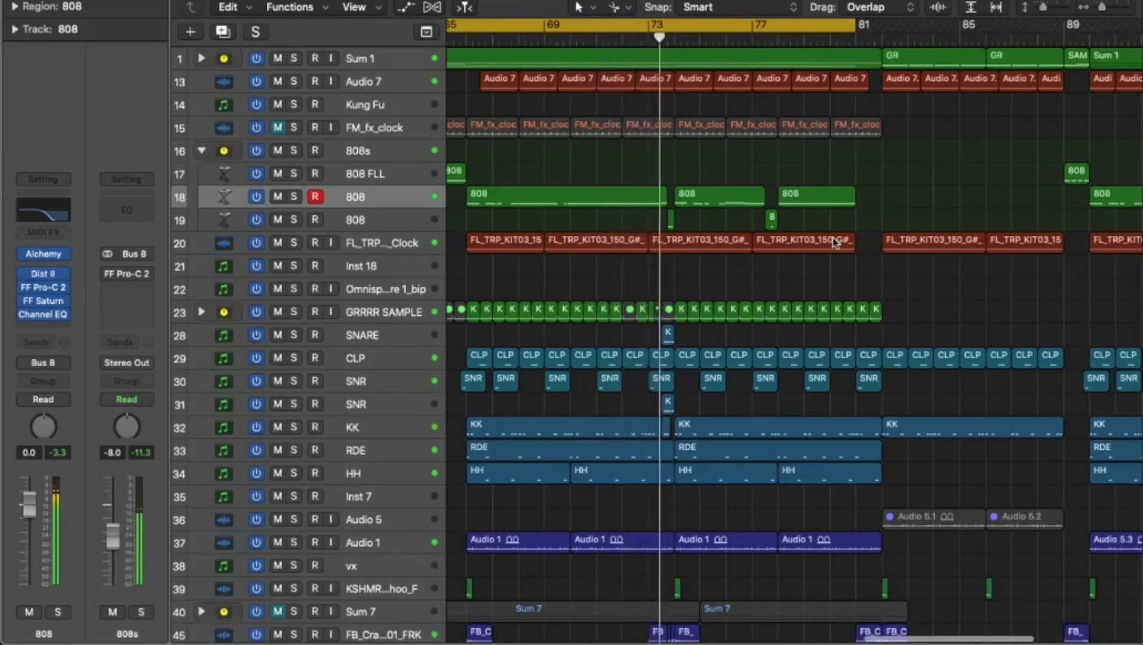
scroll(834, 241, down, 2)
scroll(832, 236, up, 2)
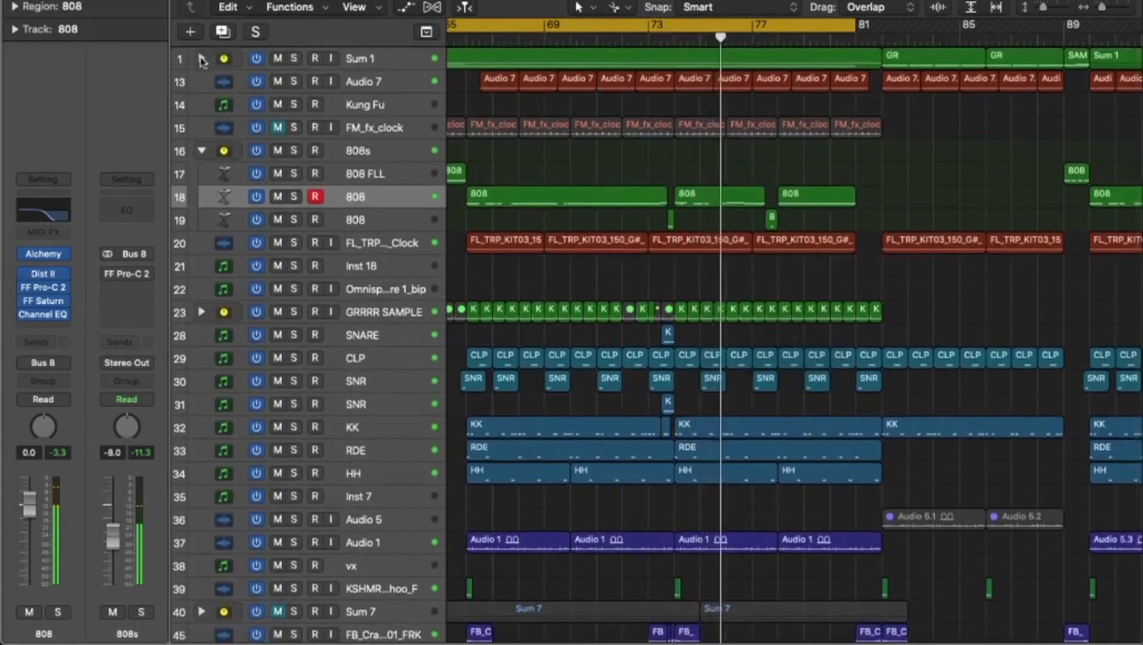
click(202, 59)
scroll(567, 230, up, 1)
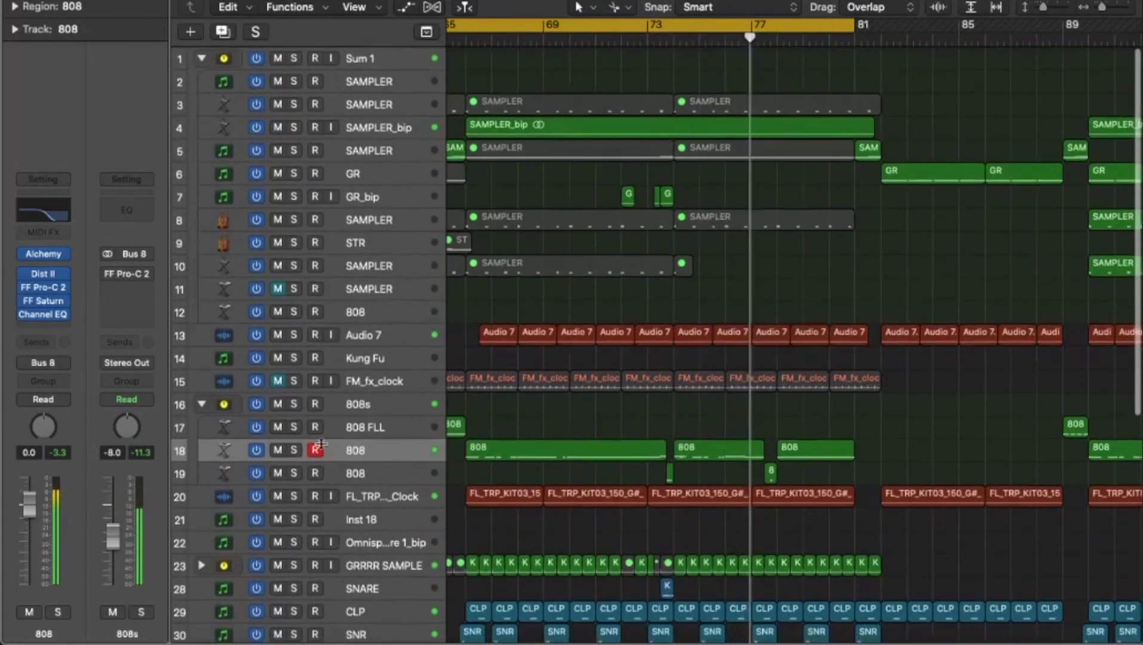
click(202, 565)
scroll(559, 456, down, 3)
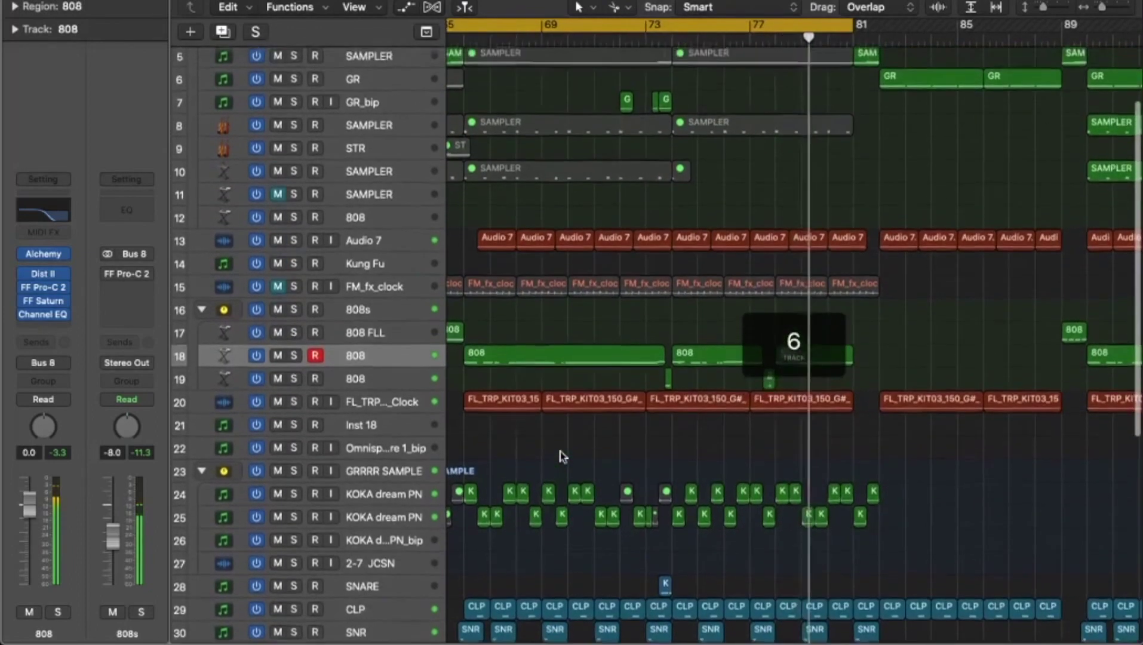
scroll(559, 455, up, 3)
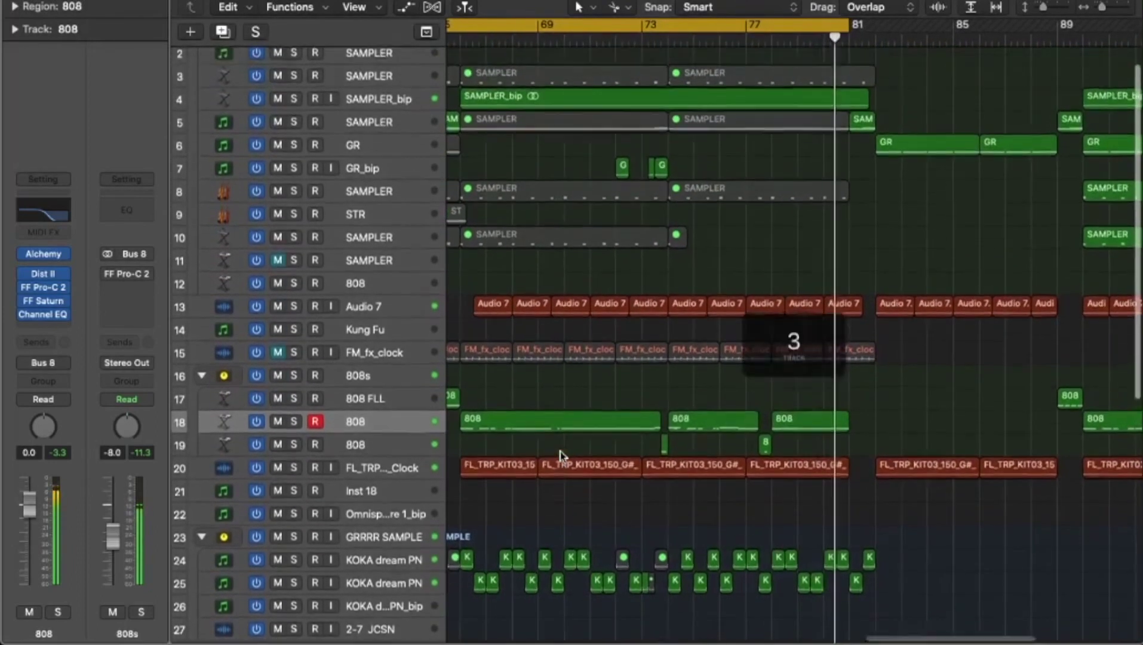